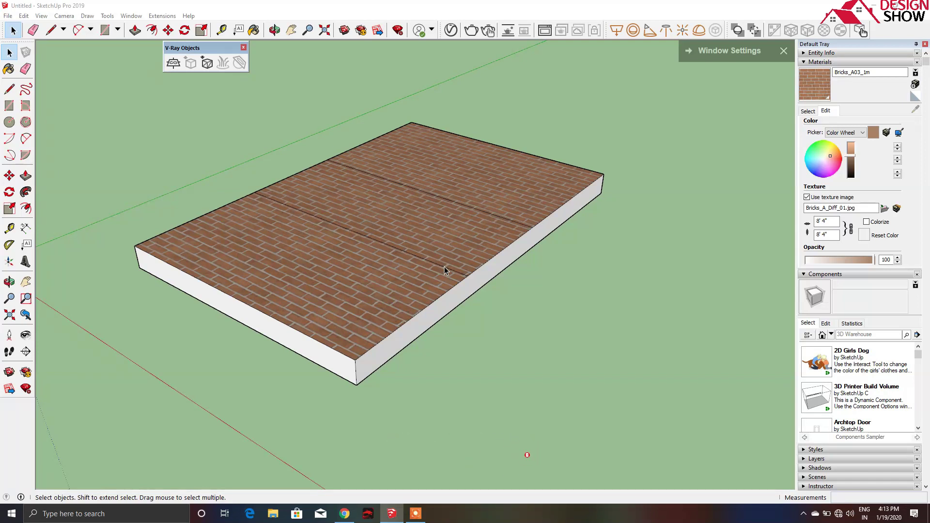
Orbit around the brick slab and tilt the view to a new angle.
mouse_move(444, 267)
middle_down()
mouse_move(339, 254)
mouse_move(357, 255)
middle_up()
drag(358, 256, 380, 225)
key(space)
mouse_move(382, 228)
middle_down()
mouse_move(397, 238)
mouse_move(390, 270)
mouse_move(453, 336)
mouse_move(438, 263)
mouse_move(445, 103)
middle_up()
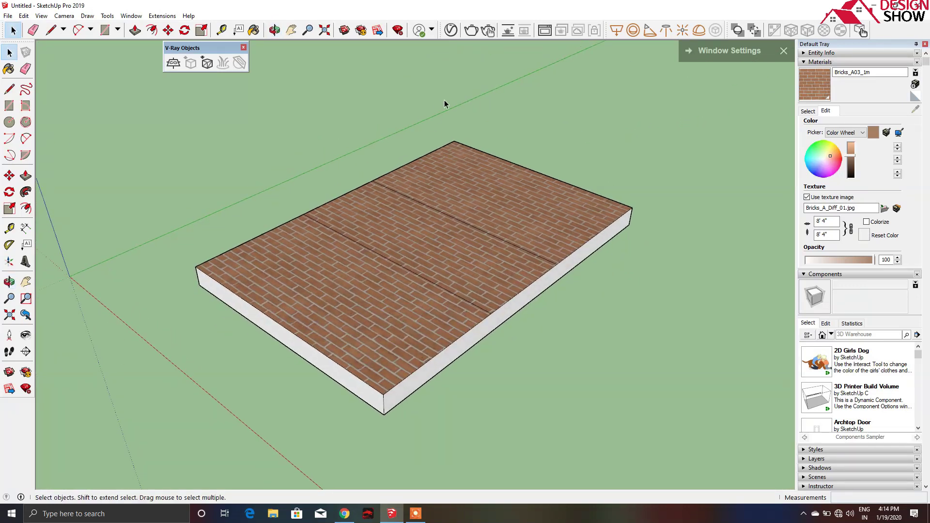
click(489, 30)
Check the slab's brick render in the frame buffer, close it, and select the slab.
mouse_move(507, 54)
mouse_down()
mouse_move(540, 90)
mouse_move(711, 48)
mouse_move(714, 60)
mouse_up()
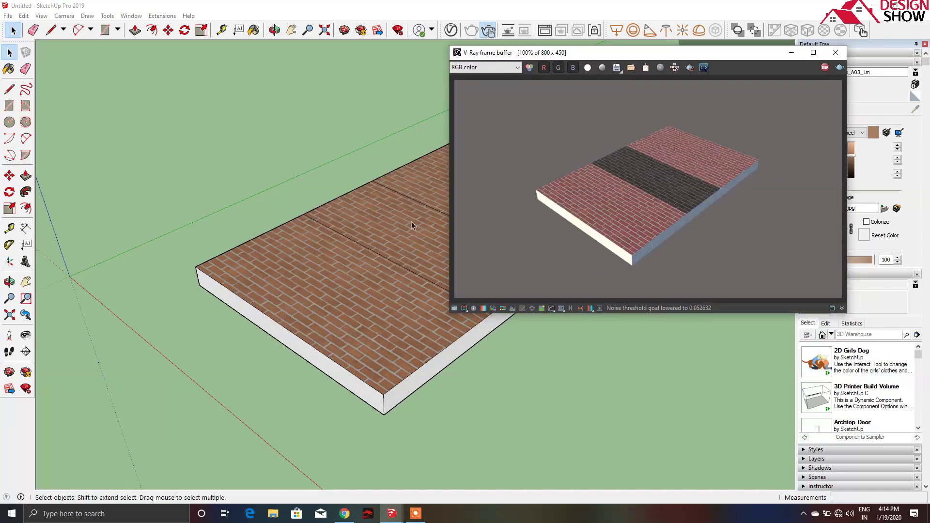
scroll(383, 243, up, 2)
scroll(383, 244, up, 2)
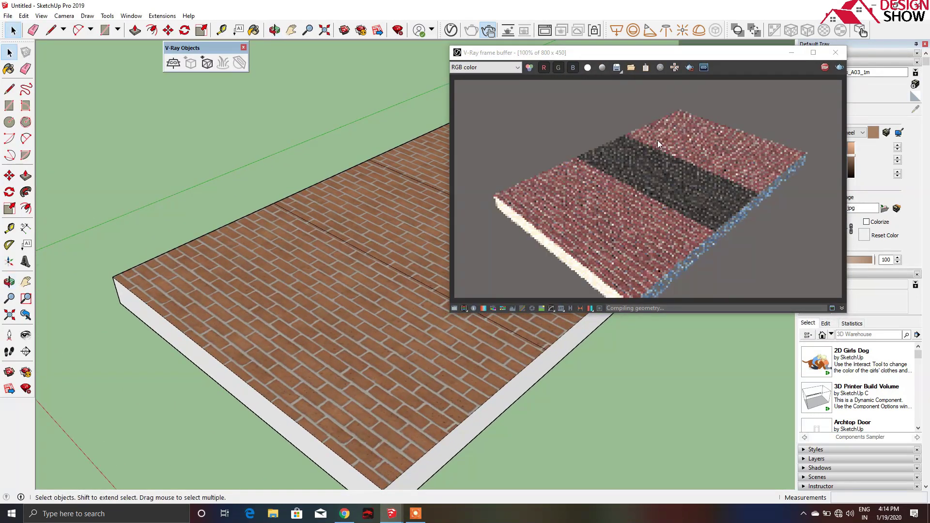
click(835, 52)
click(429, 222)
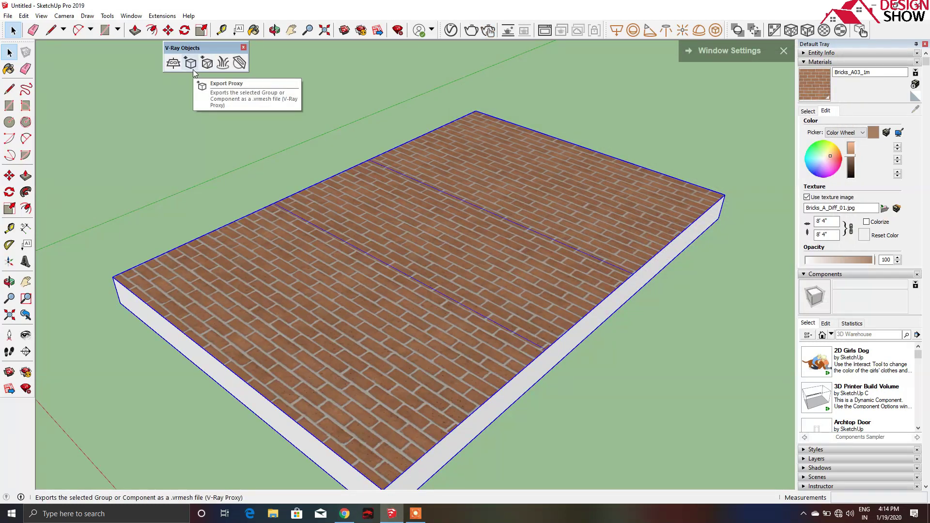
Export the slab as a V-Ray proxy, overwriting wall.vrmesh in Desktop > Vray export.
click(192, 71)
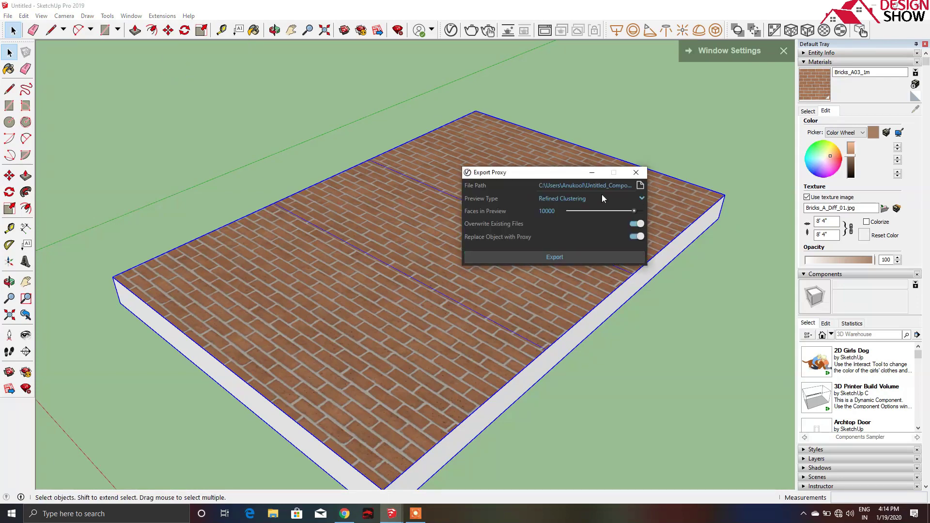
click(640, 185)
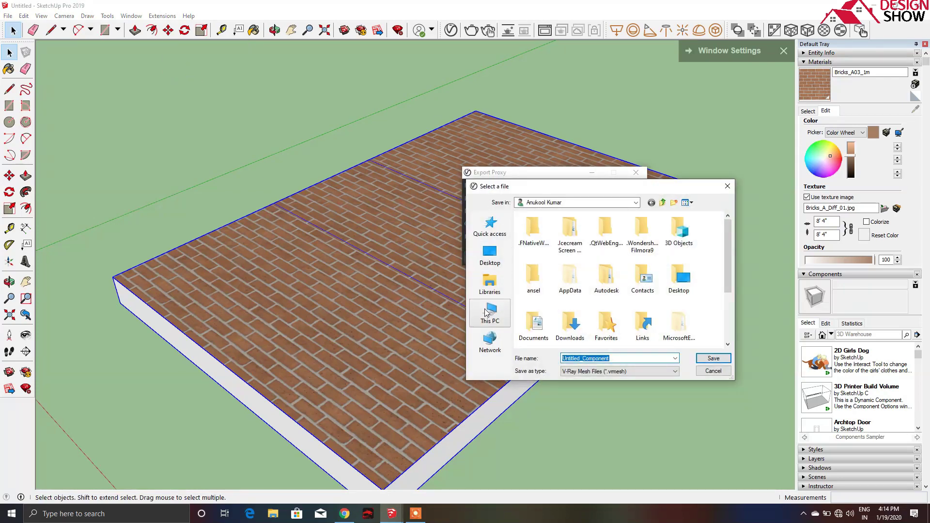
click(488, 259)
double_click(592, 304)
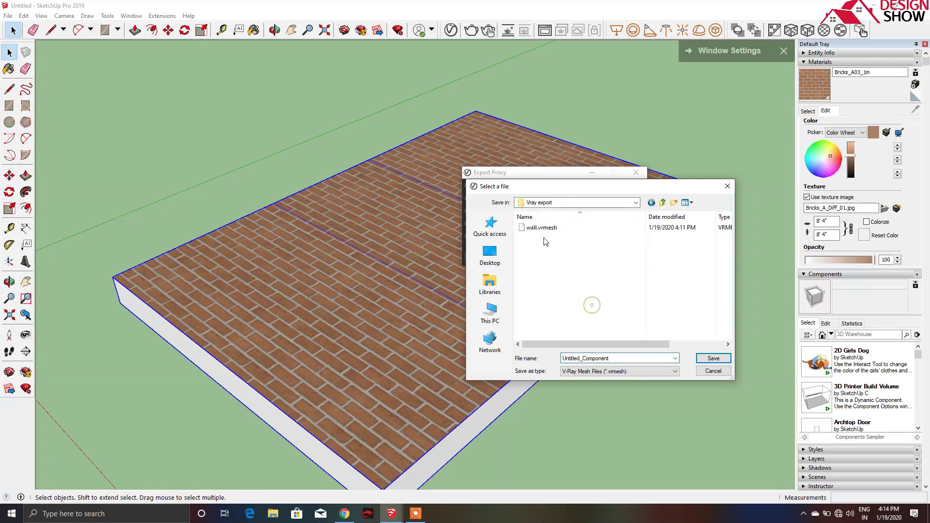
click(542, 227)
key(Delete)
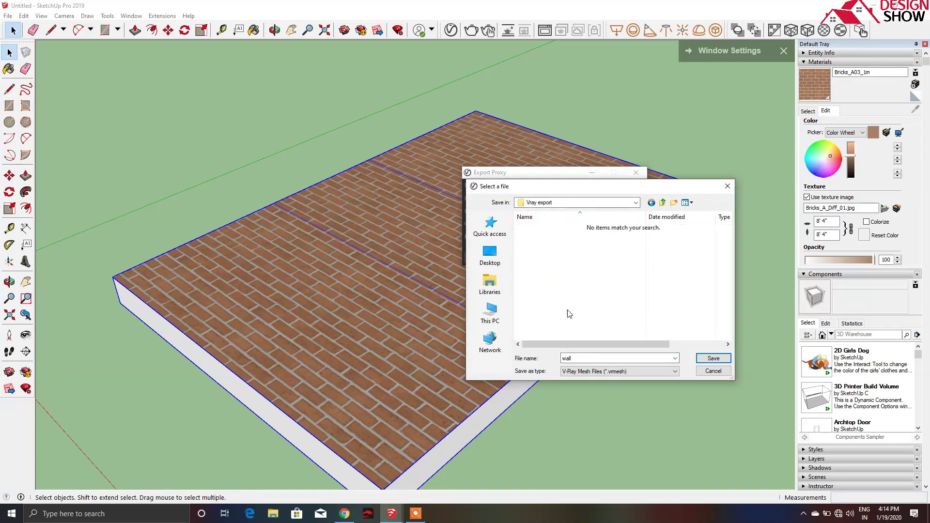
click(714, 359)
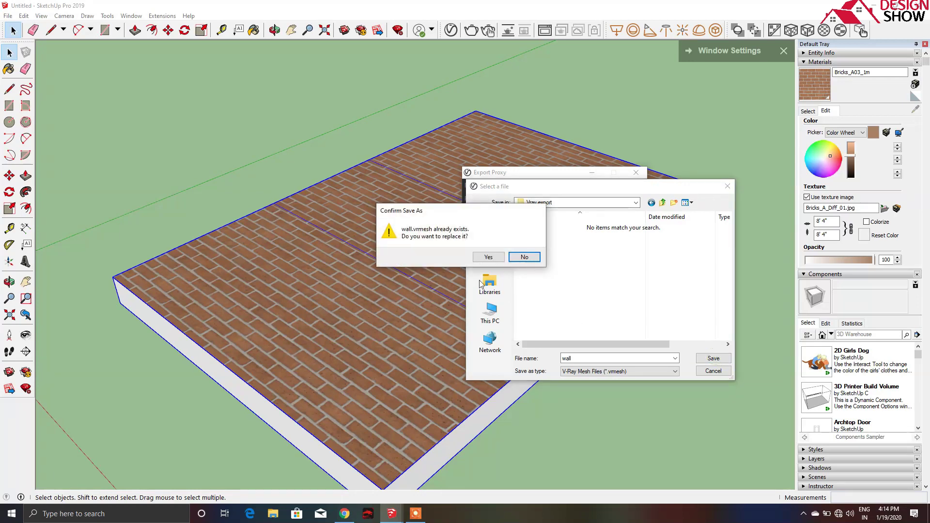
click(489, 256)
click(571, 256)
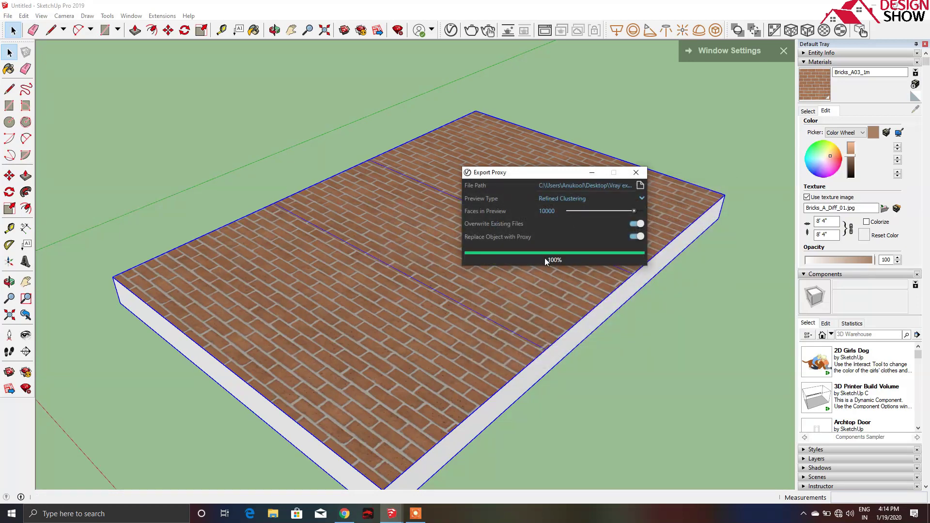
click(451, 30)
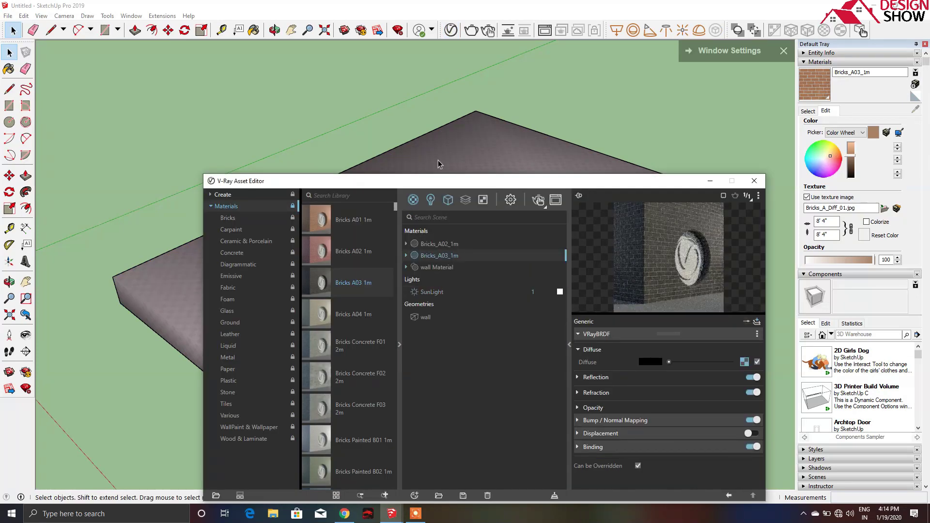
Save wall Material with its Bricks_A02_1m and Bricks_A03_1m sub-materials as a material file.
drag(446, 181, 460, 58)
click(414, 206)
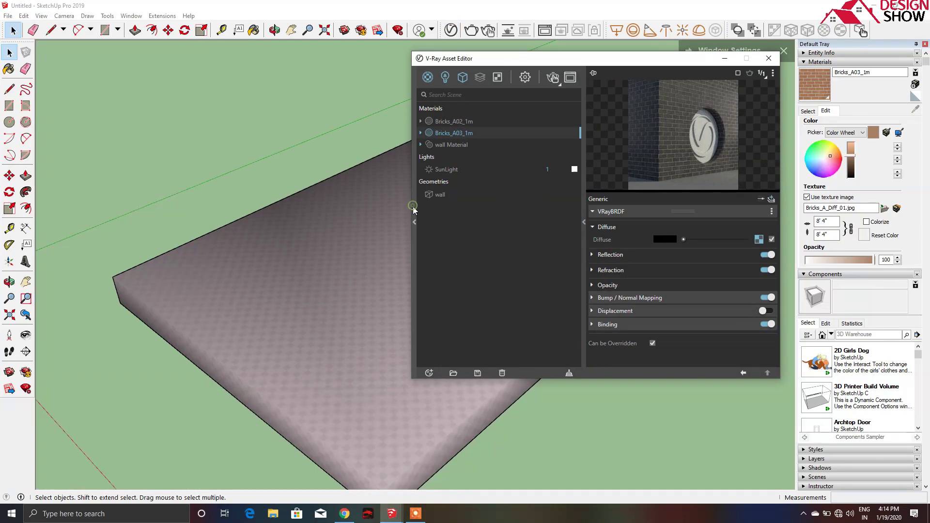
click(448, 144)
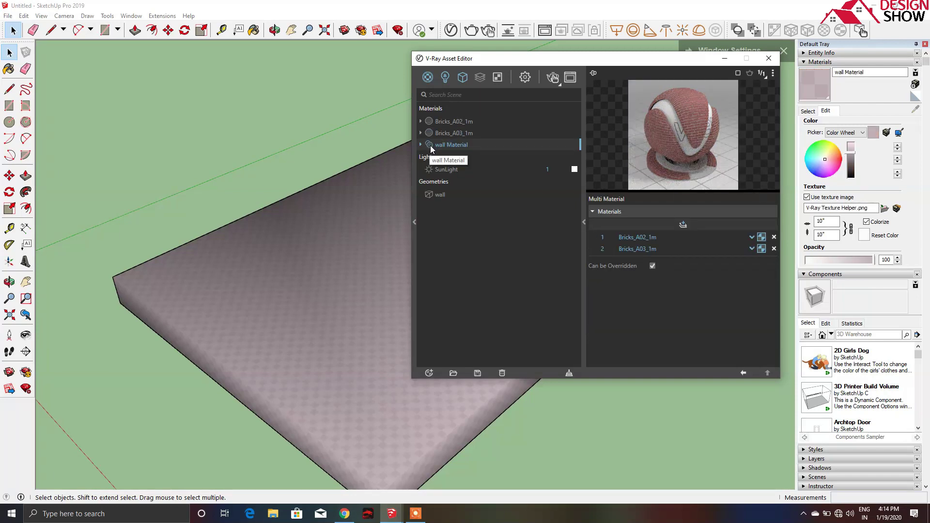
click(421, 144)
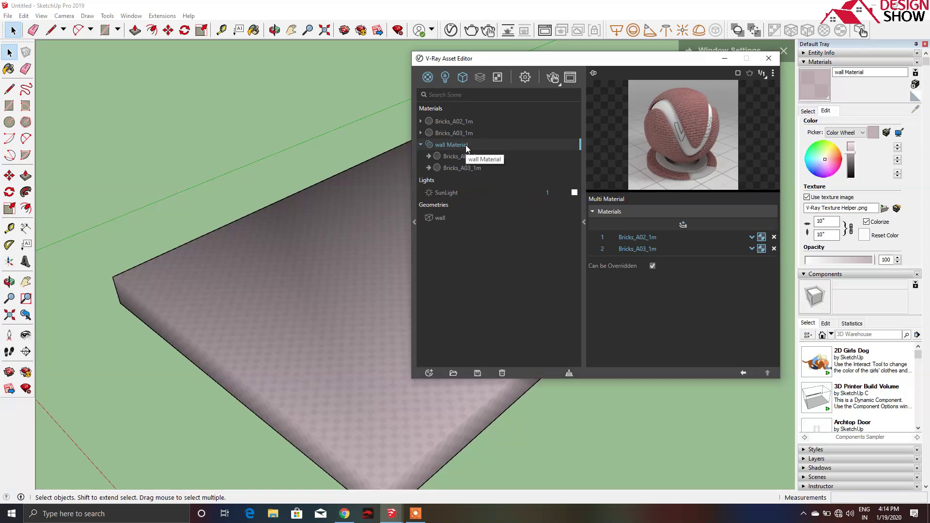
click(477, 373)
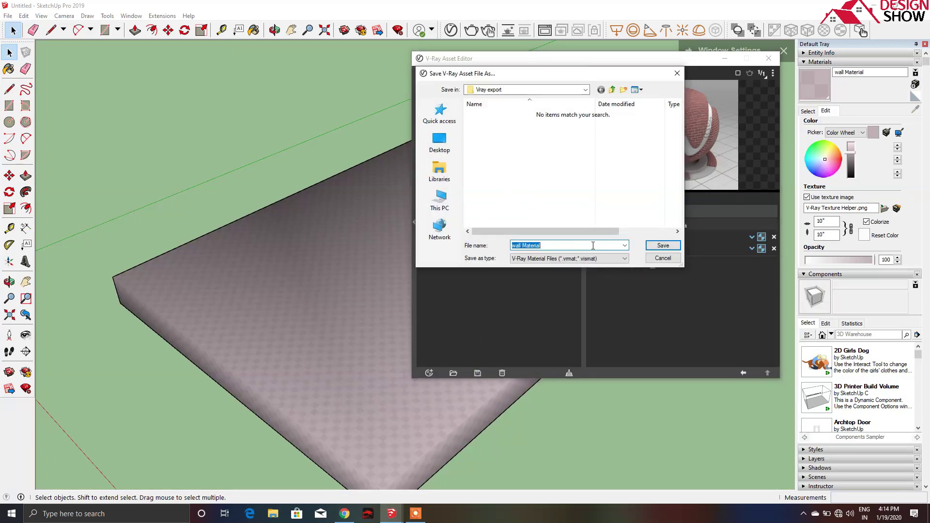
click(654, 247)
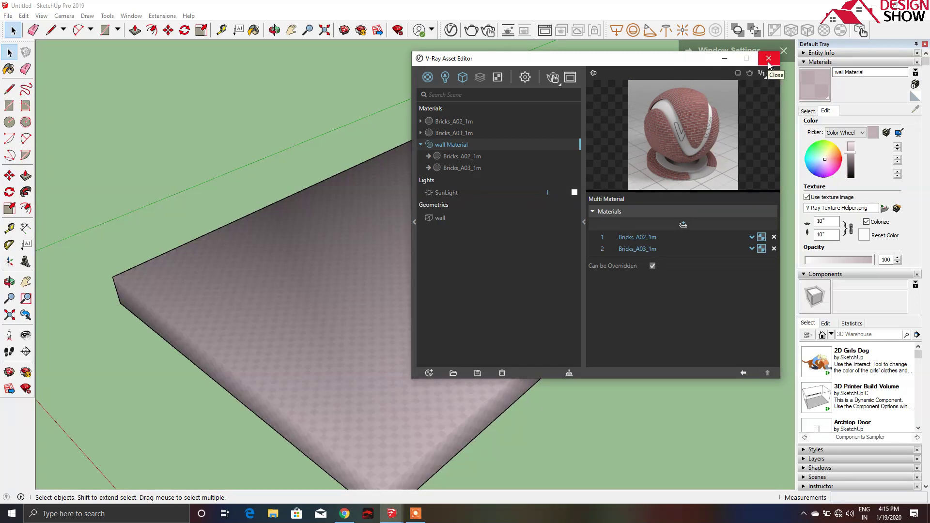
click(769, 60)
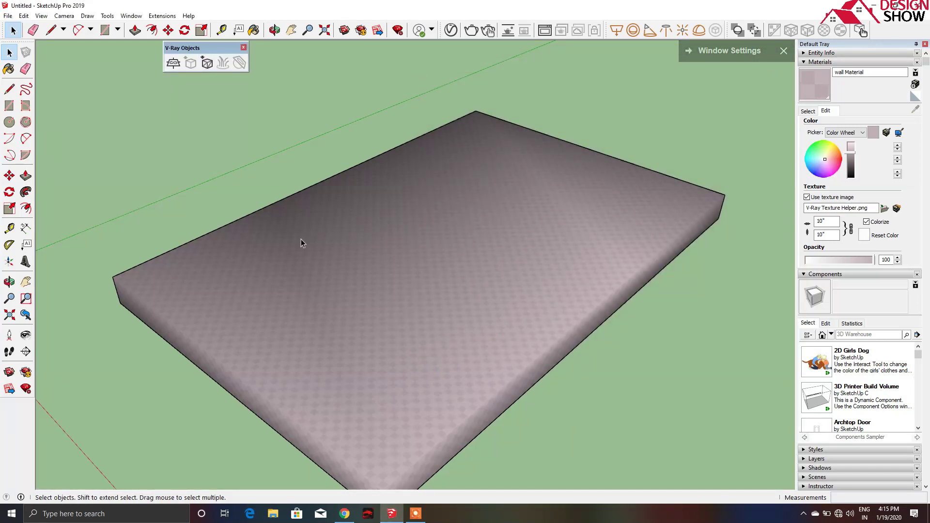
Orbit and render the proxy slab interactively to confirm both brick materials, then stop.
middle_drag(405, 251, 322, 249)
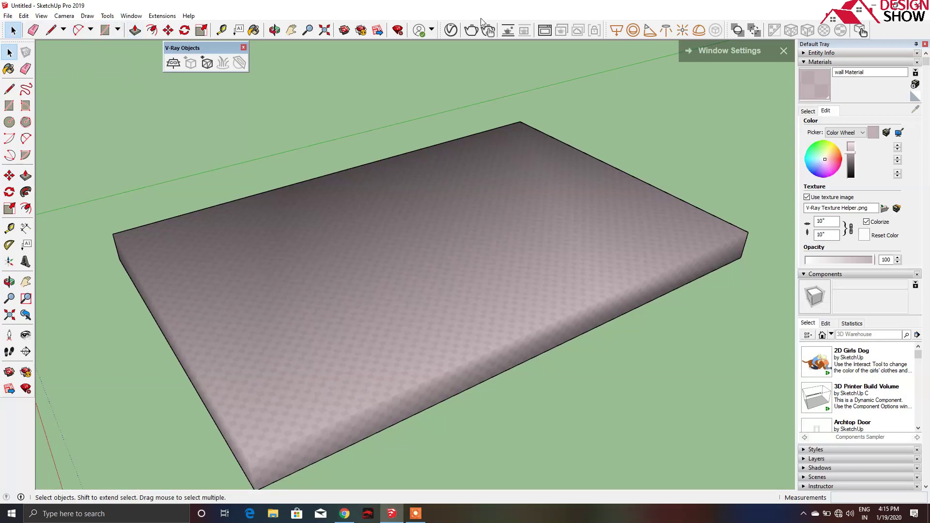
click(495, 36)
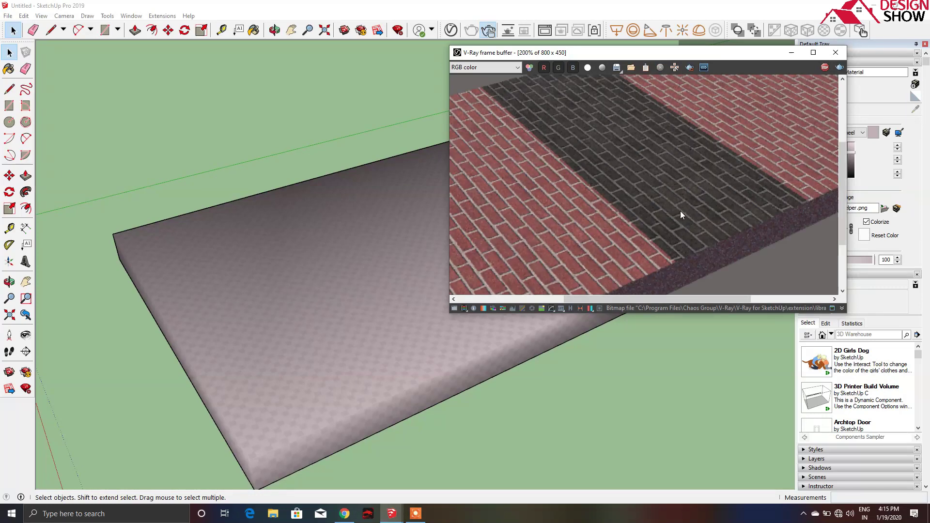
click(825, 67)
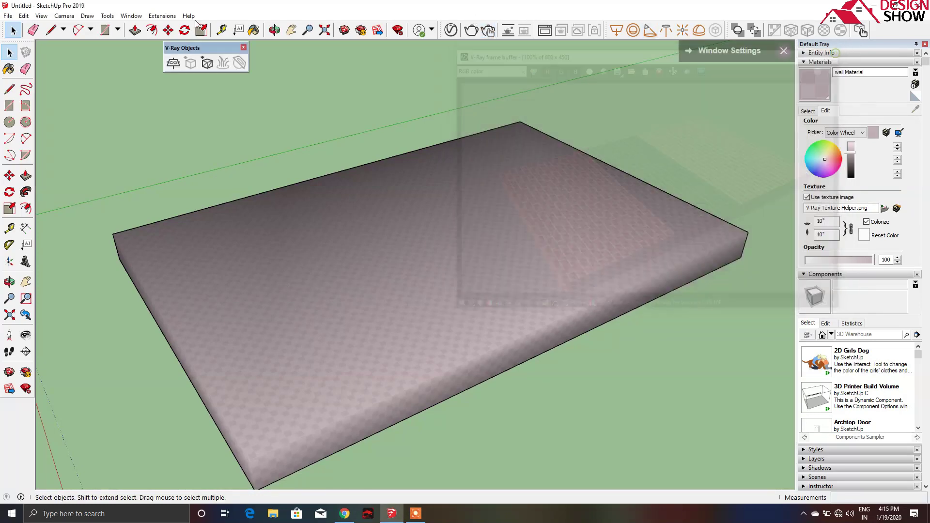
click(8, 16)
Start a new model, dismiss the save prompt for the old one, and orbit the empty scene.
click(16, 32)
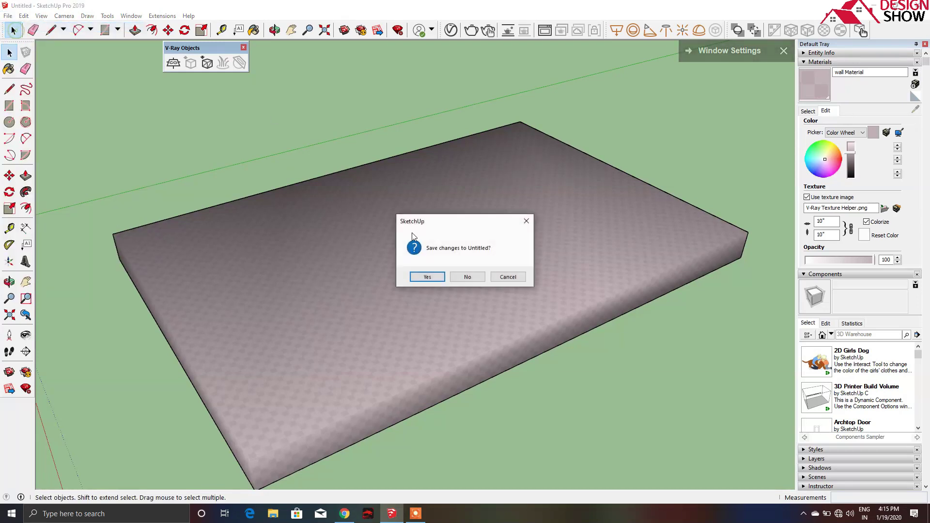
click(463, 276)
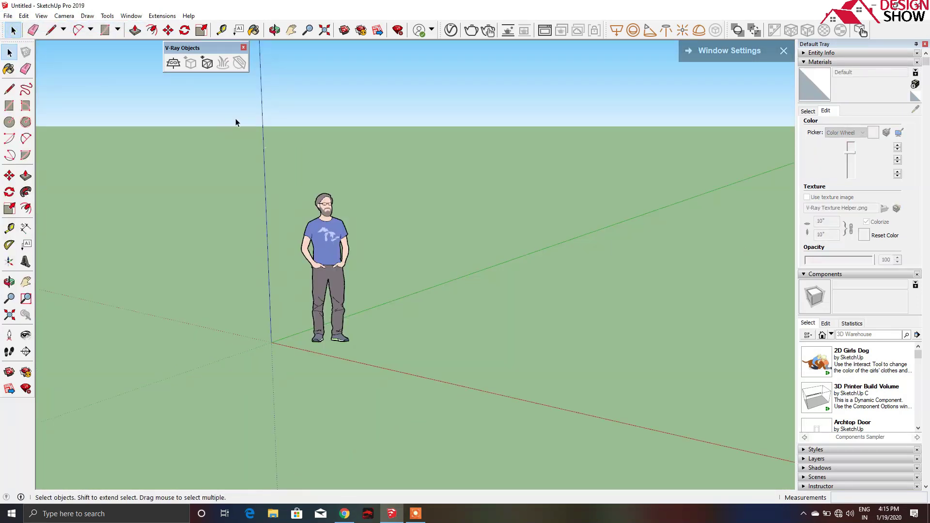
middle_drag(235, 118, 324, 54)
Import wall.vrmesh as a proxy, place it beside the figure, and frame both in view.
click(173, 63)
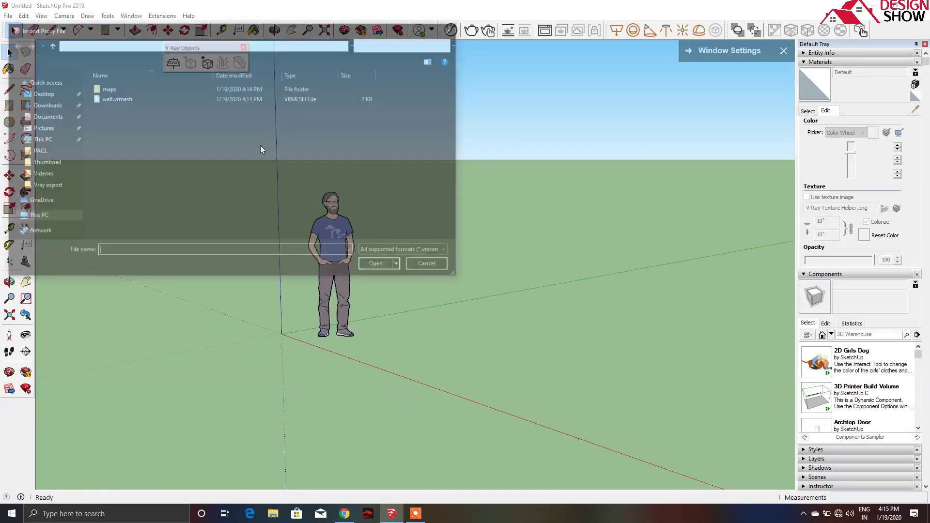
click(116, 99)
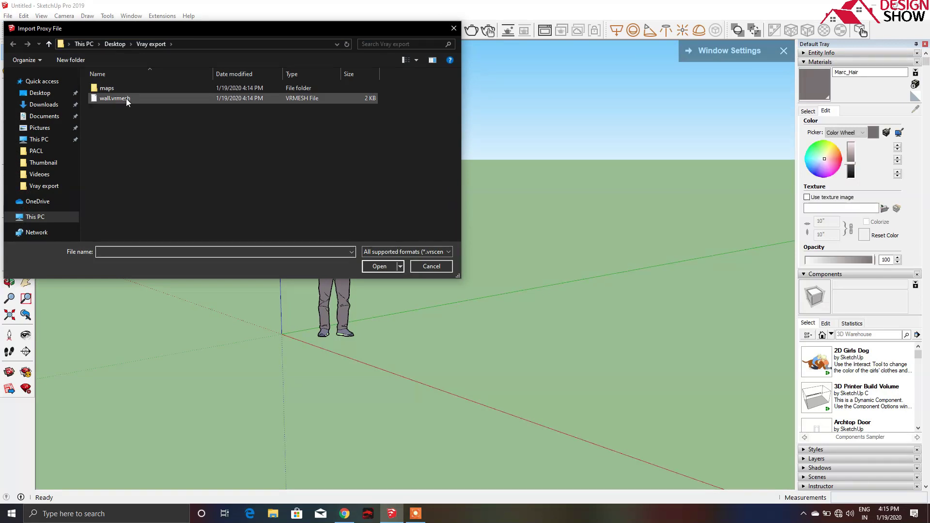
click(373, 268)
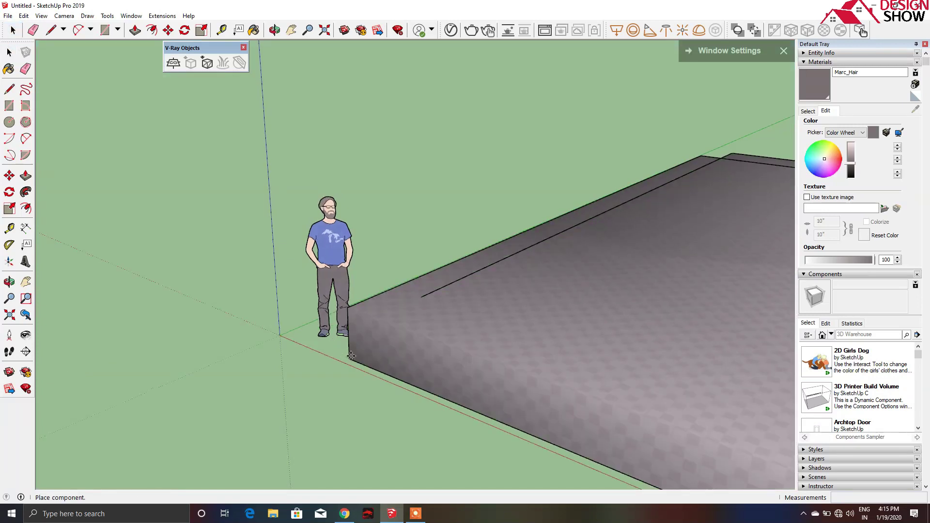
click(300, 251)
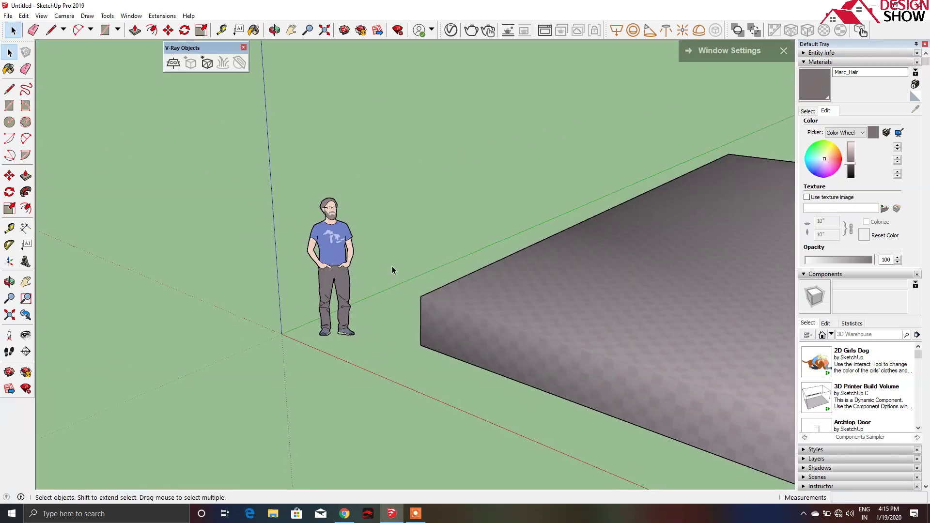
scroll(452, 280, down, 5)
shift+middle_drag(452, 280, 230, 294)
scroll(261, 261, up, 2)
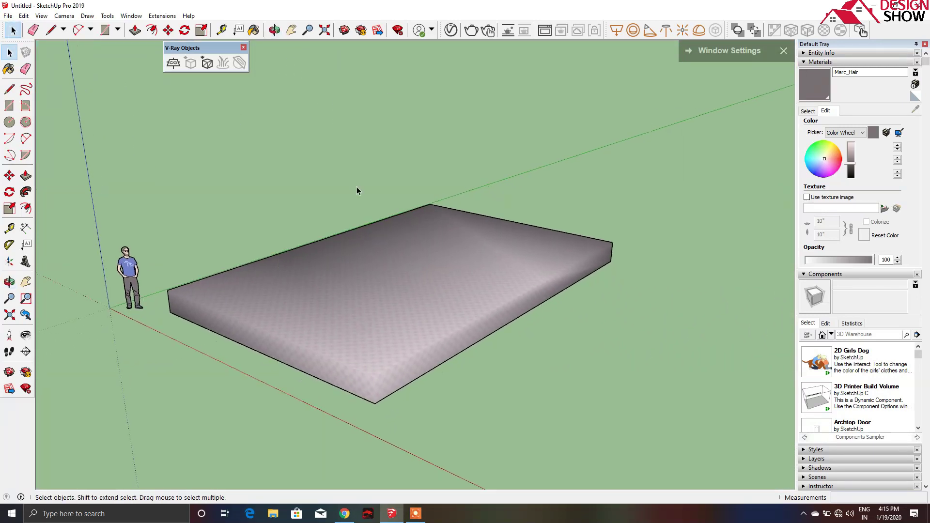
Render the imported proxy interactively from several orbited angles, then bring up the Asset Editor.
click(487, 32)
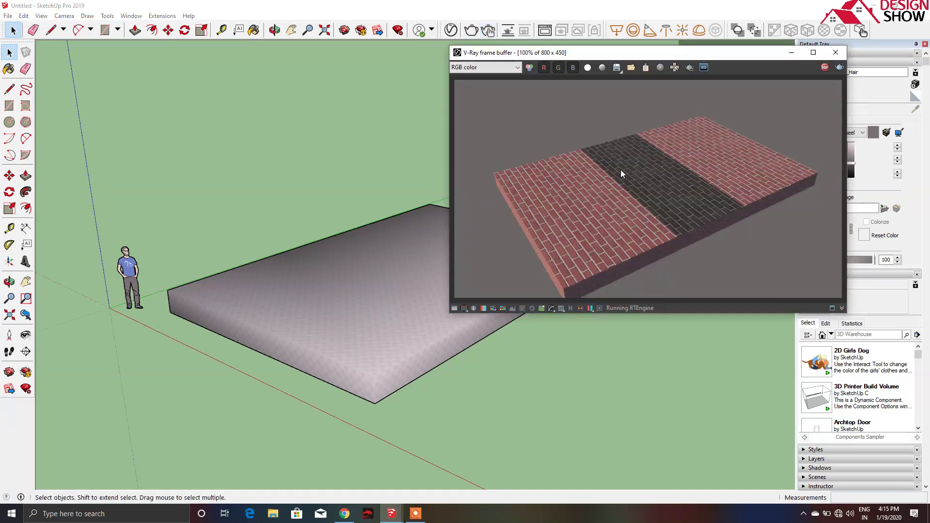
mouse_move(401, 324)
middle_down()
mouse_move(296, 361)
mouse_move(320, 351)
middle_up()
key(o)
mouse_move(321, 351)
mouse_down()
mouse_move(266, 386)
mouse_move(242, 363)
mouse_move(273, 362)
mouse_up()
key(space)
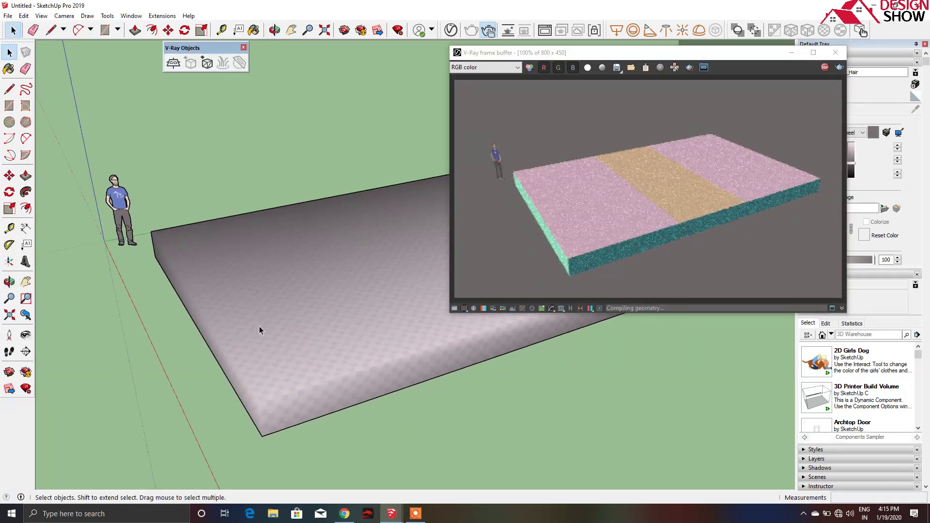
middle_drag(306, 355, 364, 347)
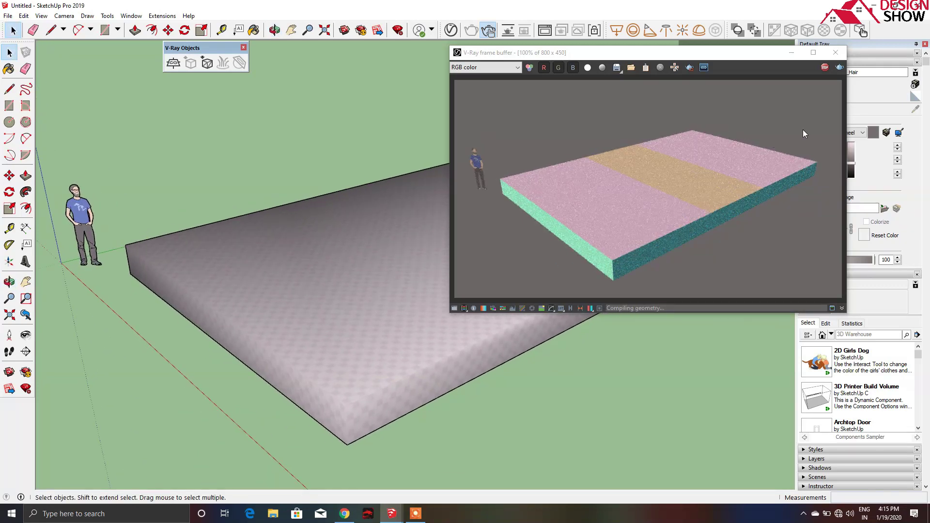
click(835, 52)
click(450, 30)
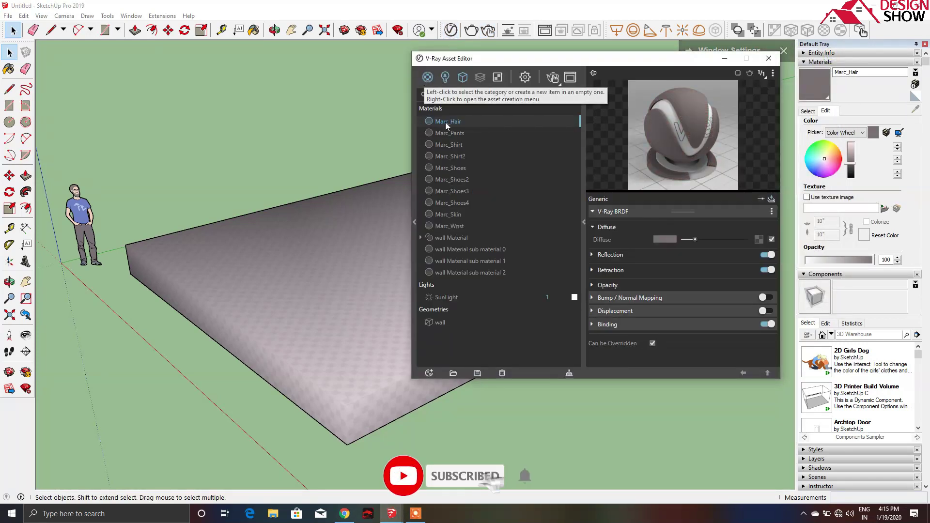
Delete the human figure and select the wall proxy geometry in the Asset Editor.
click(453, 225)
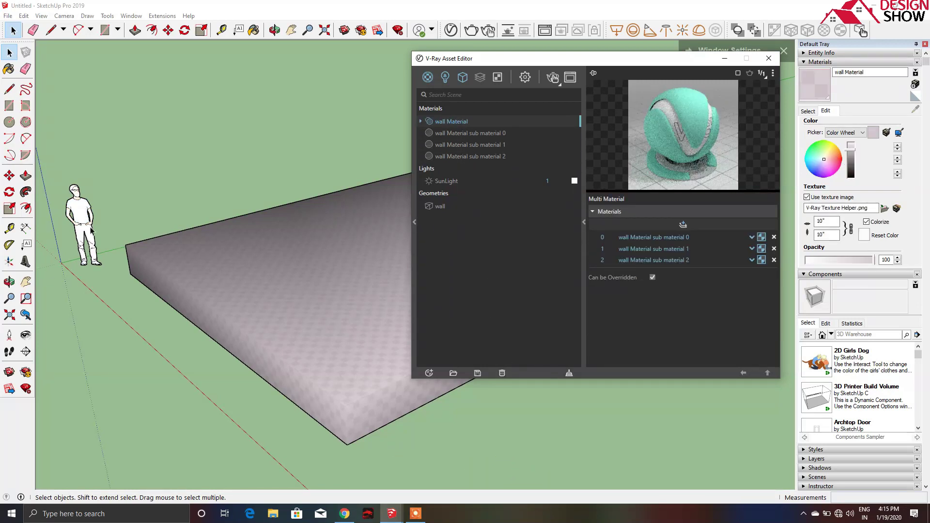
click(79, 199)
key(Delete)
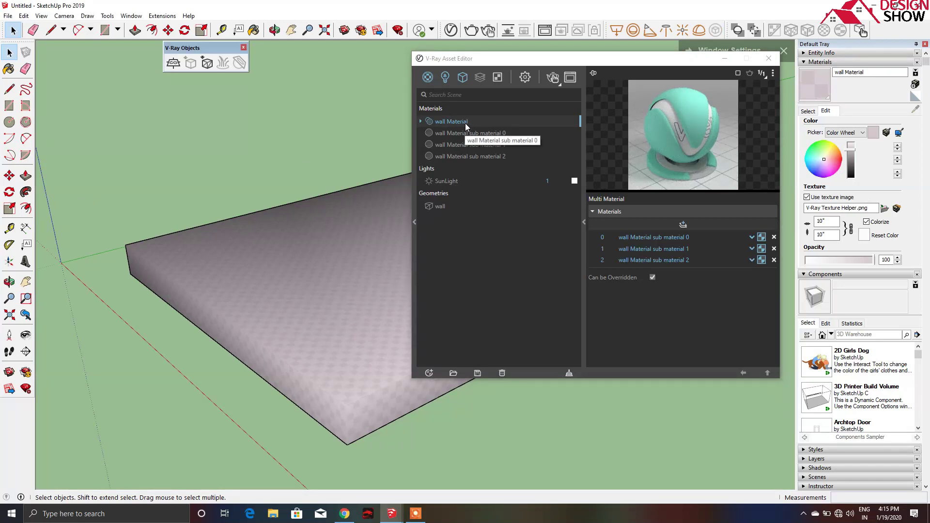
click(353, 251)
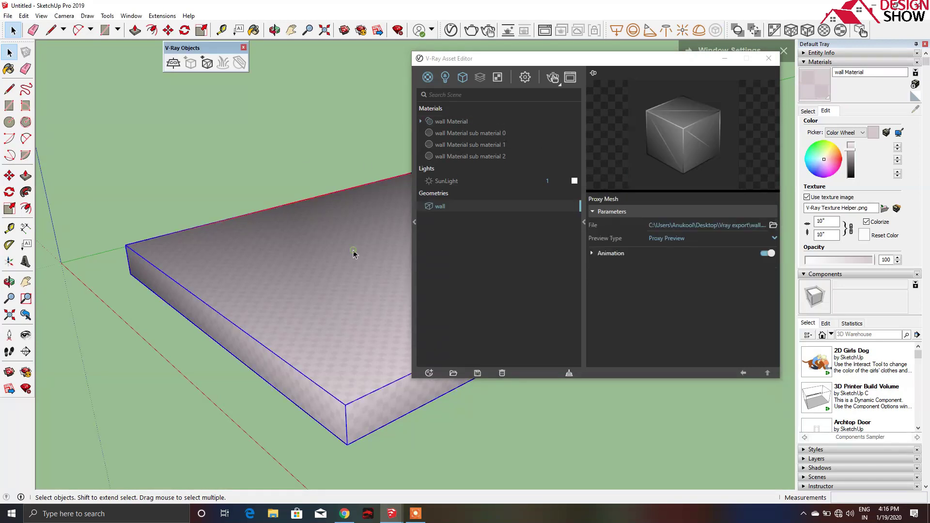
click(491, 281)
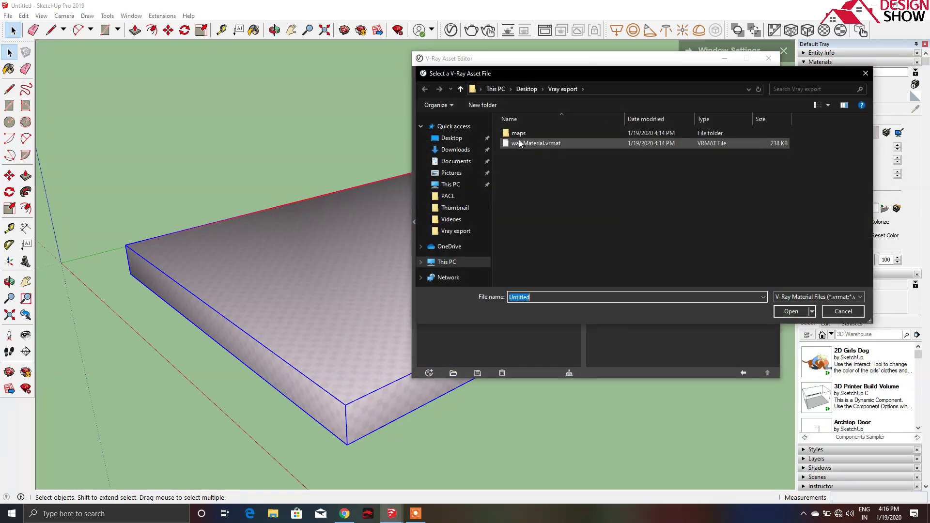
Load wall Material.vrmat and rename the existing wall Material to wall Material1.
click(536, 145)
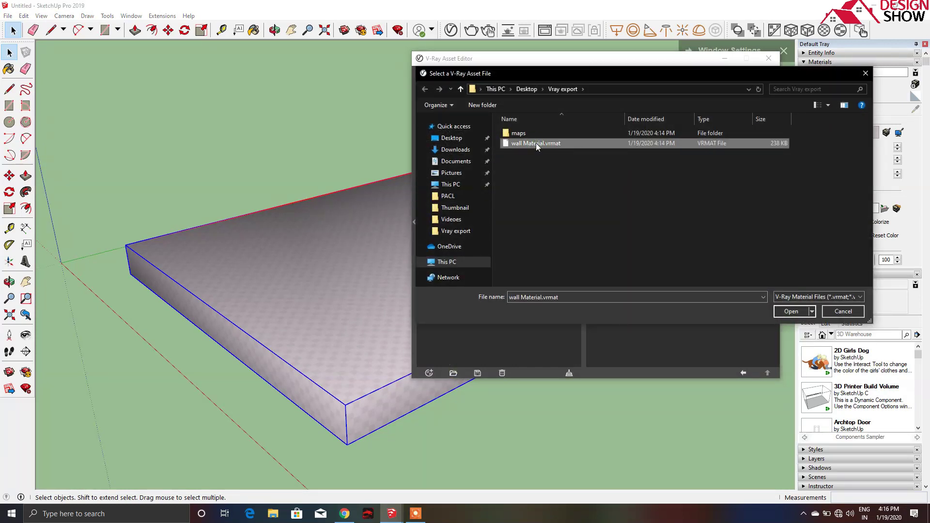
click(791, 311)
click(453, 122)
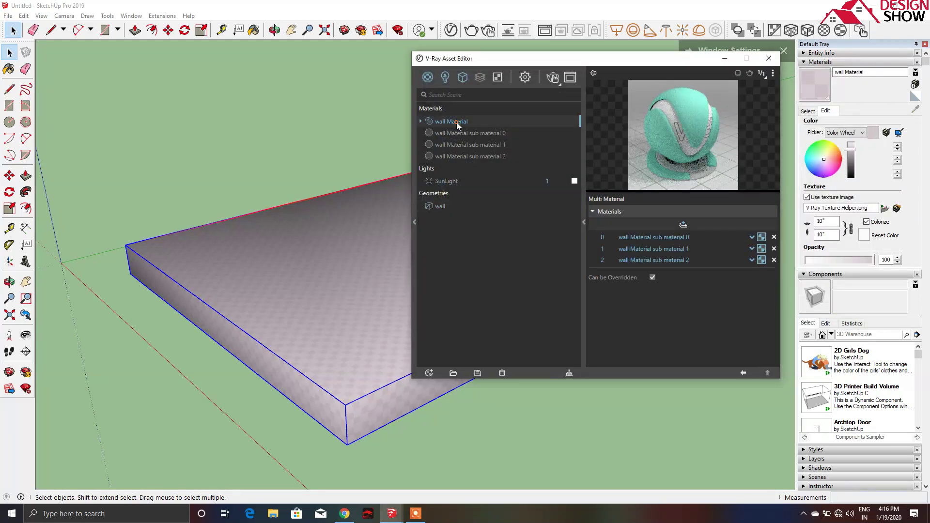
right_click(456, 123)
click(485, 168)
text(1)
key(Return)
Import wall Material.vrmat again to bring in the Bricks_A02_1m and Bricks_A03_1m materials.
click(455, 372)
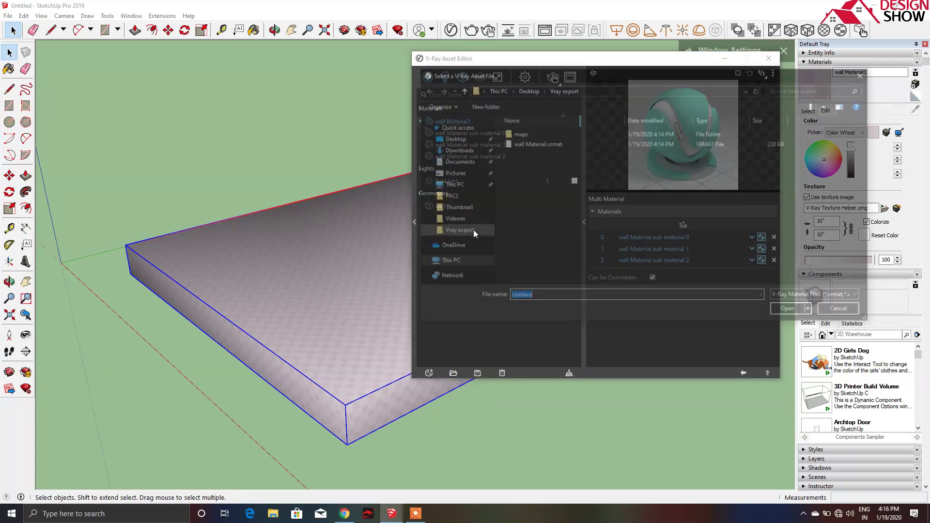
click(529, 145)
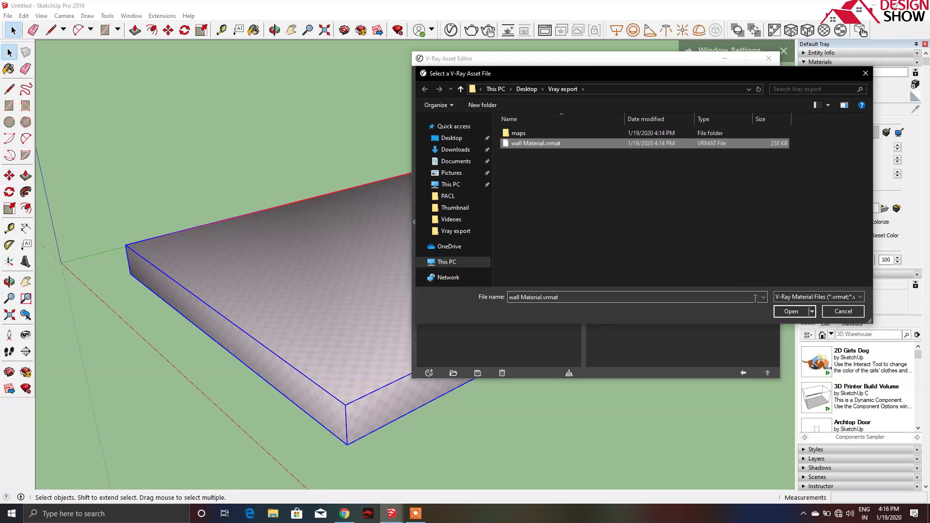
click(778, 313)
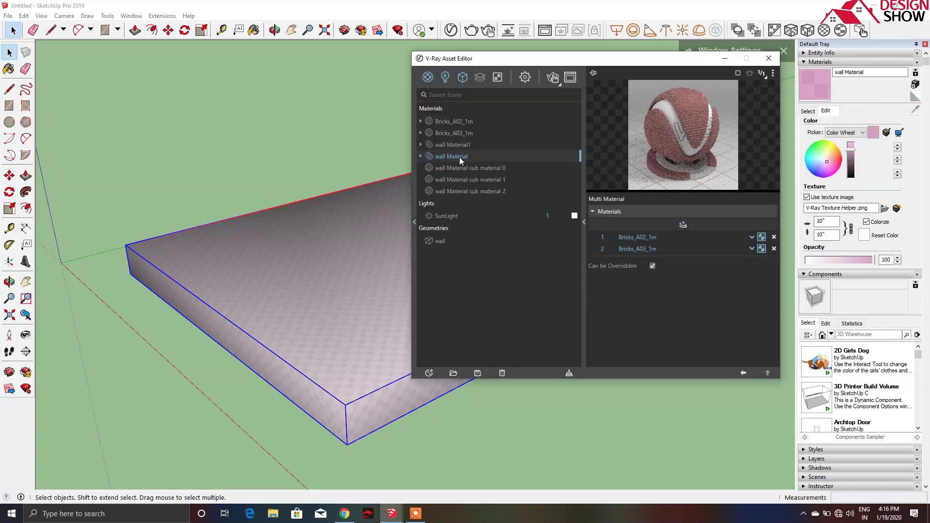
Mark the brick wall Material as replacement and swap it in for wall Material1.
right_click(460, 159)
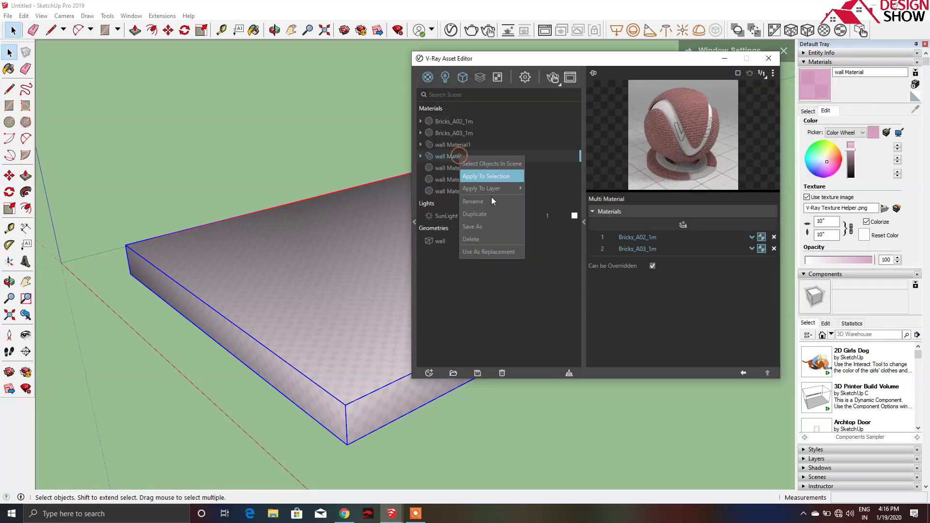
click(504, 253)
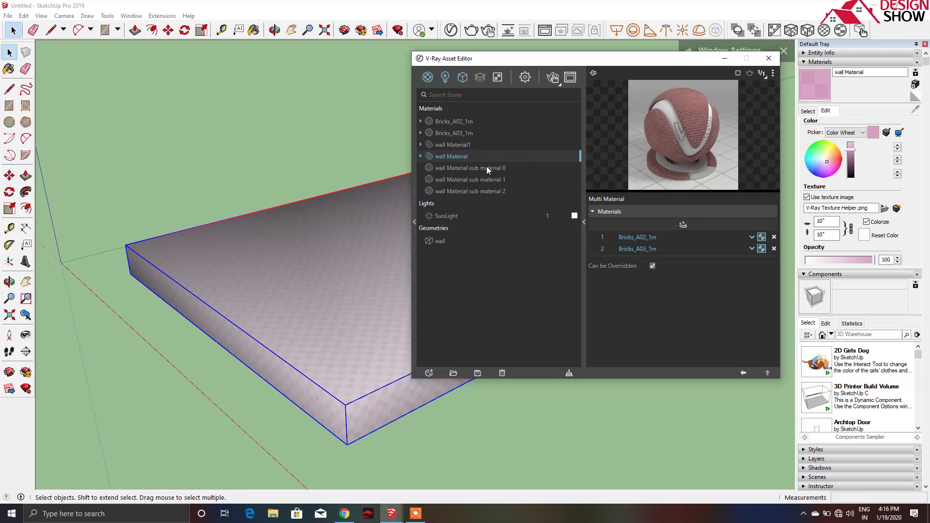
click(471, 145)
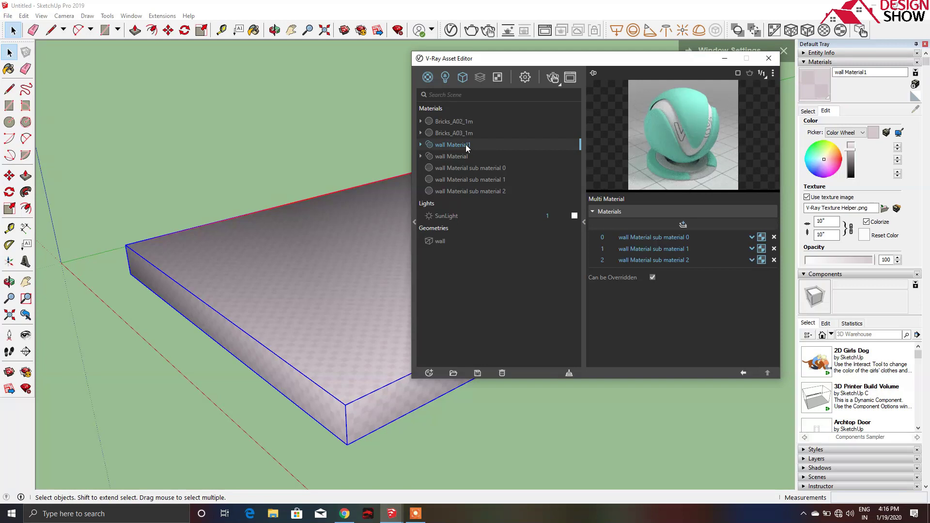
right_click(466, 145)
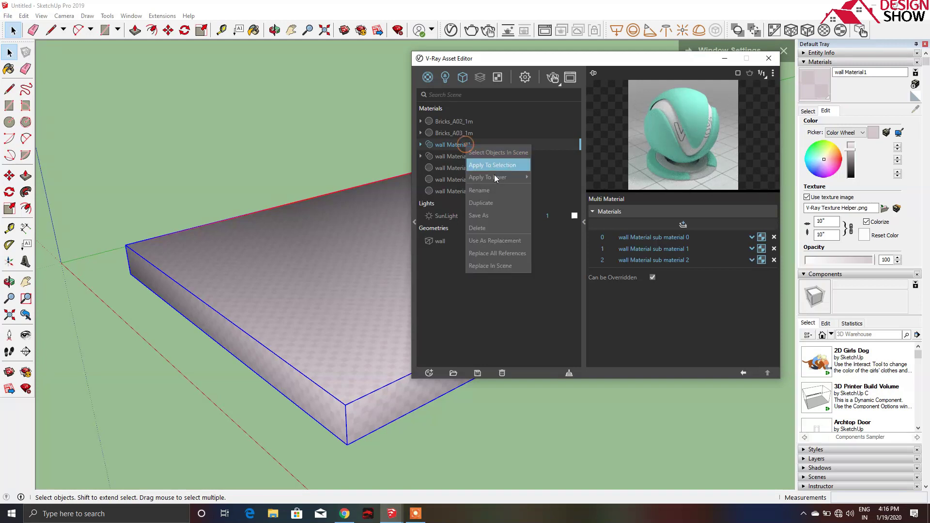
click(497, 269)
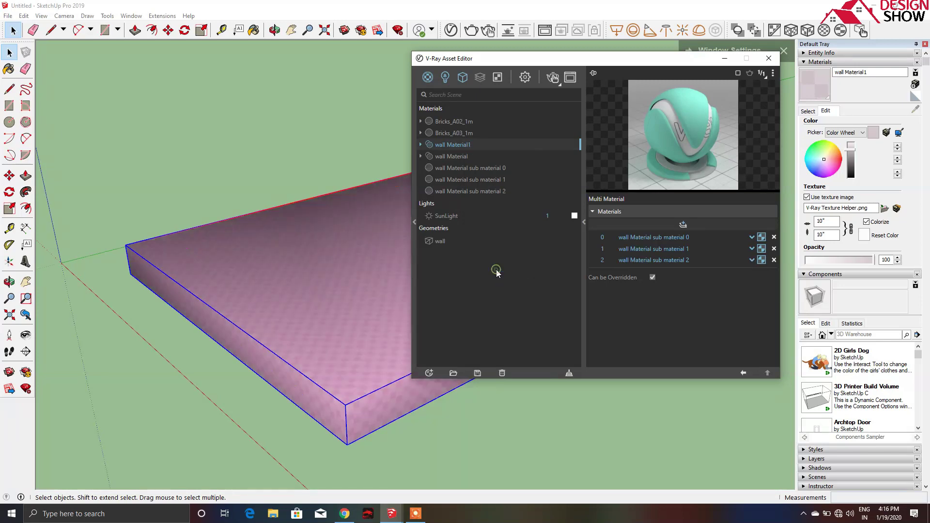
Render the brick slab interactively, orbiting and zooming in, then stop once it looks clean.
click(556, 78)
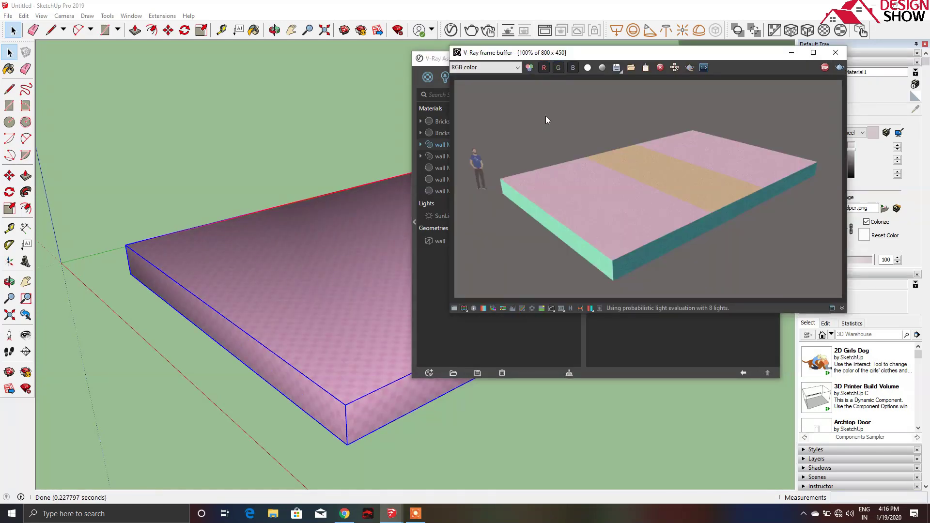
middle_drag(310, 281, 269, 283)
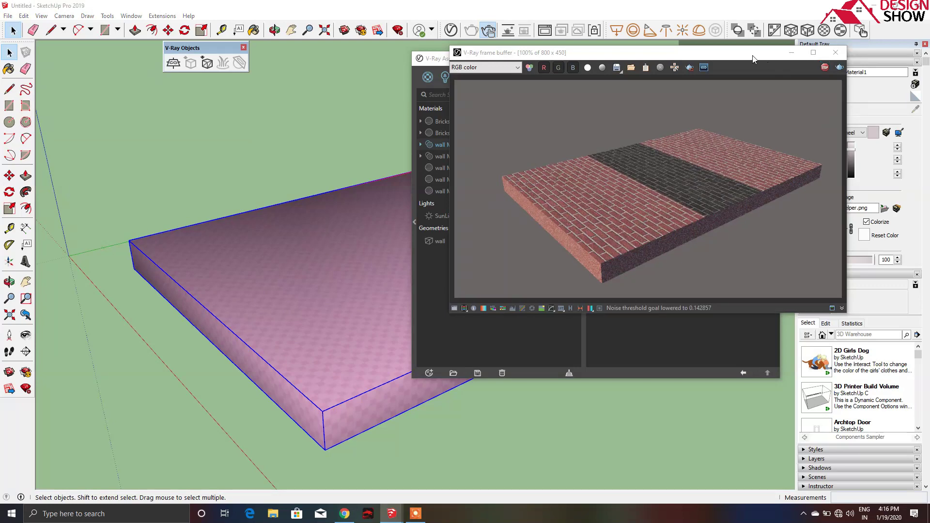
scroll(298, 334, up, 2)
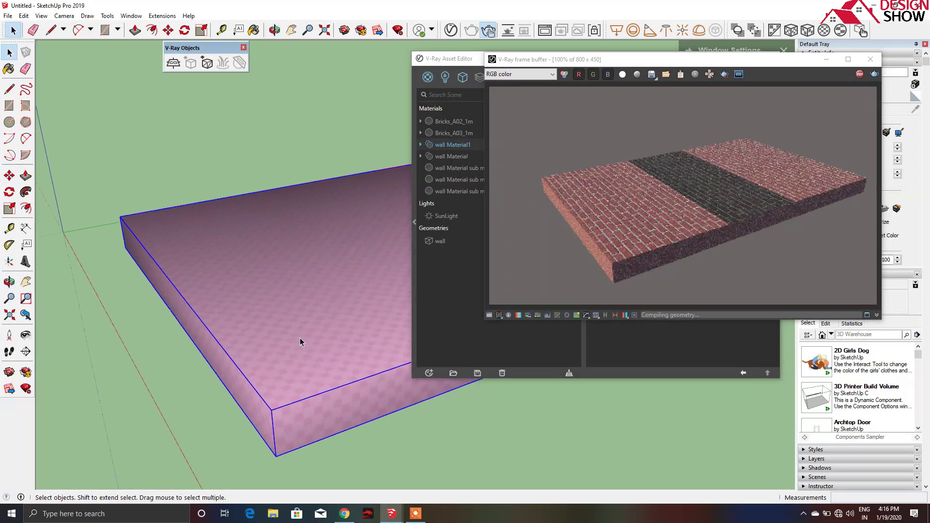
scroll(293, 332, up, 3)
scroll(286, 323, up, 4)
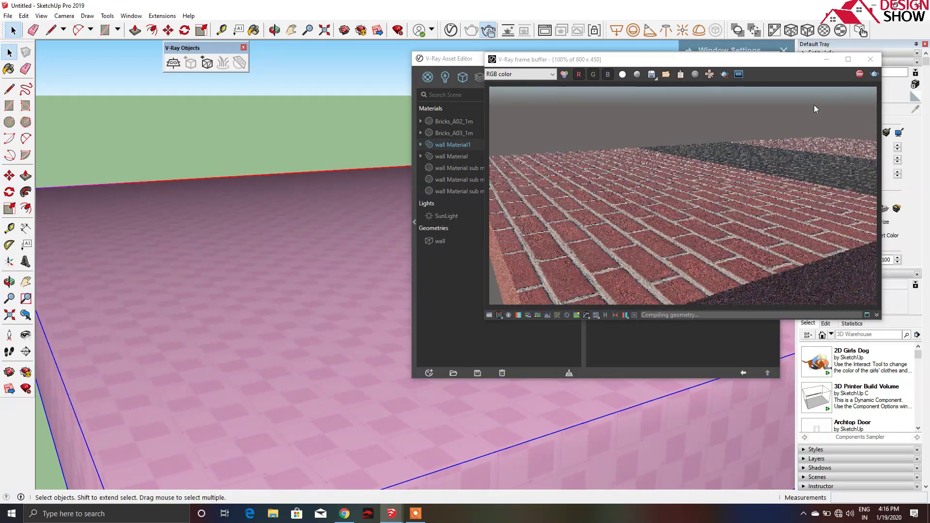
click(860, 73)
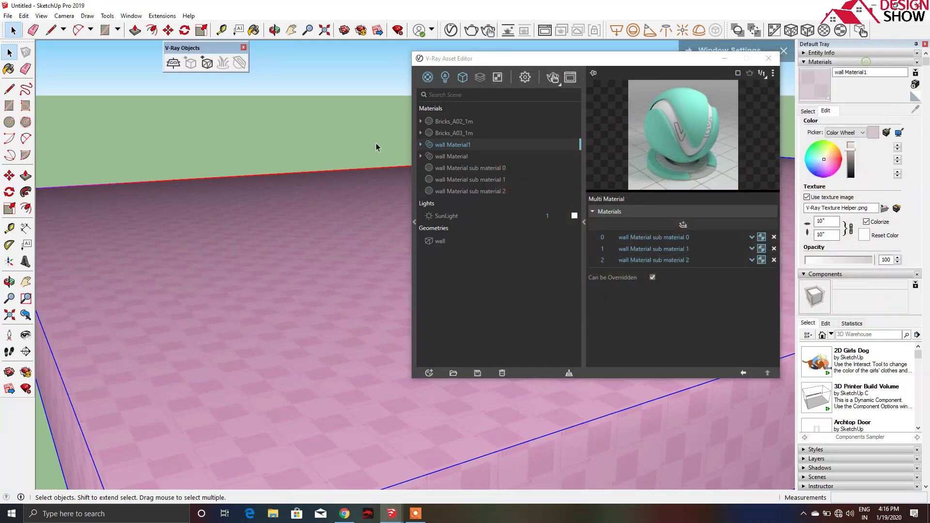
Orbit around the pink slab and show the scene's geometry list.
scroll(301, 203, down, 3)
mouse_move(300, 203)
middle_down()
mouse_move(326, 285)
mouse_move(356, 310)
middle_up()
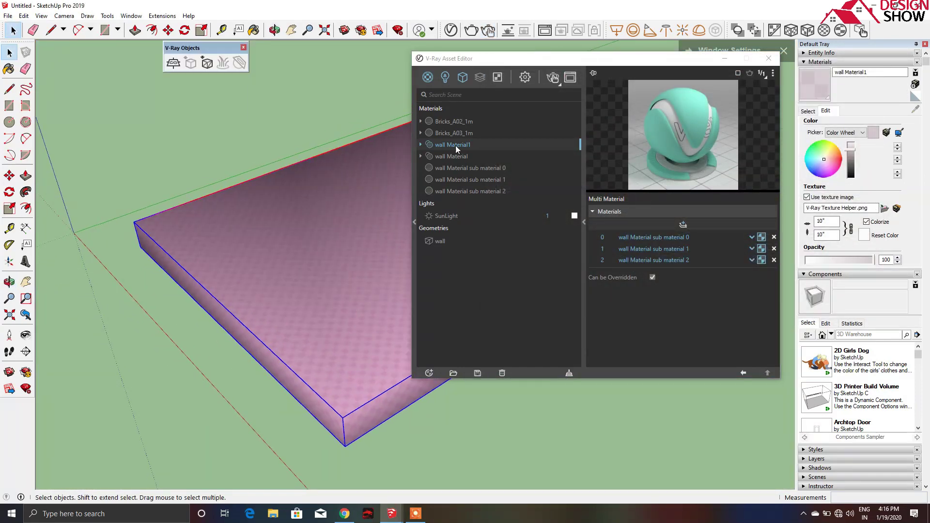
click(462, 77)
Select the 'wall' proxy geometry and change its Preview Type to Bounding Box.
click(458, 120)
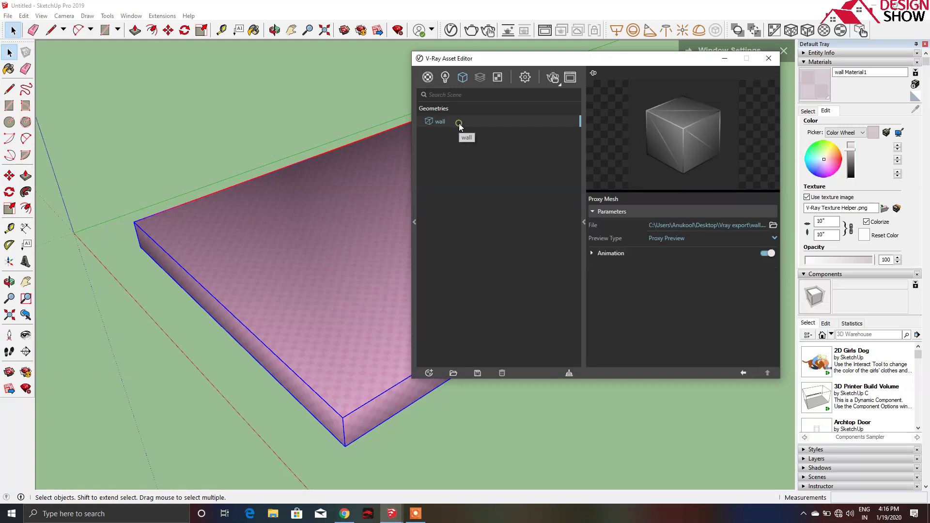
click(663, 237)
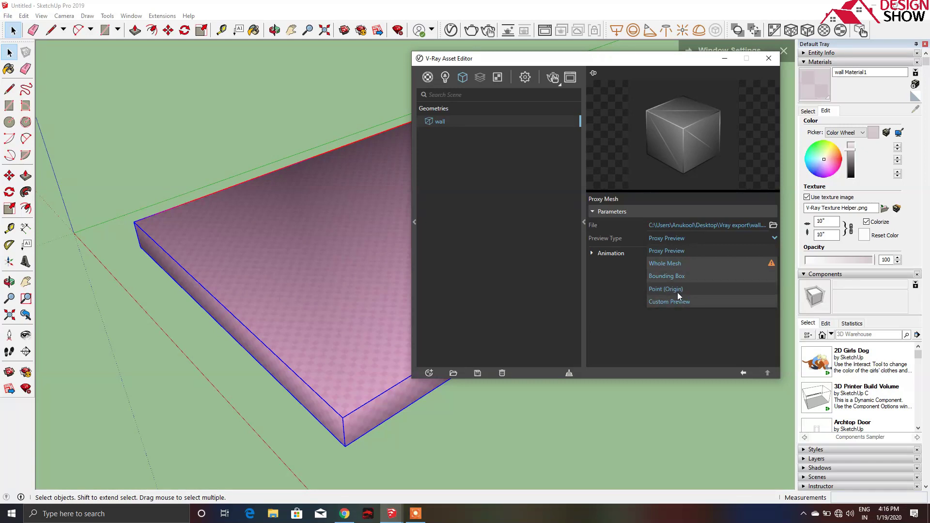
mouse_move(339, 287)
middle_down()
mouse_move(229, 273)
mouse_move(215, 296)
middle_up()
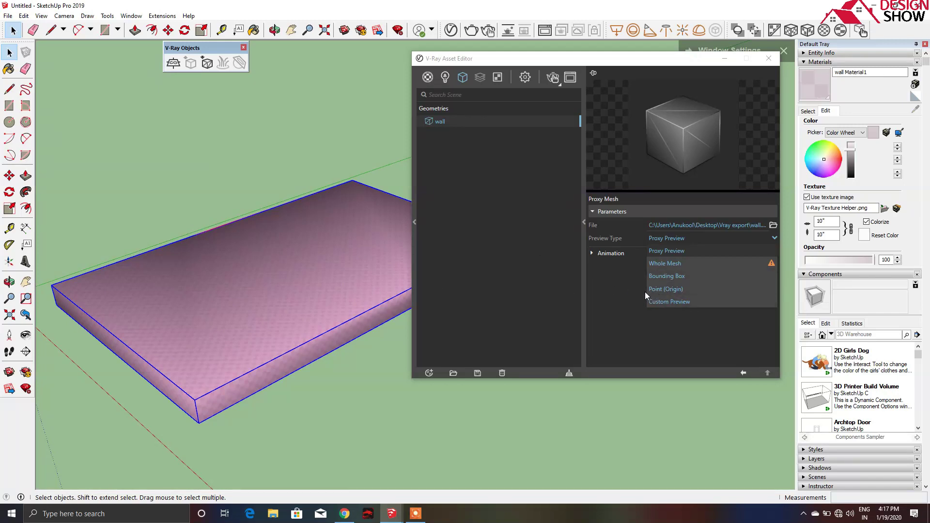
click(667, 278)
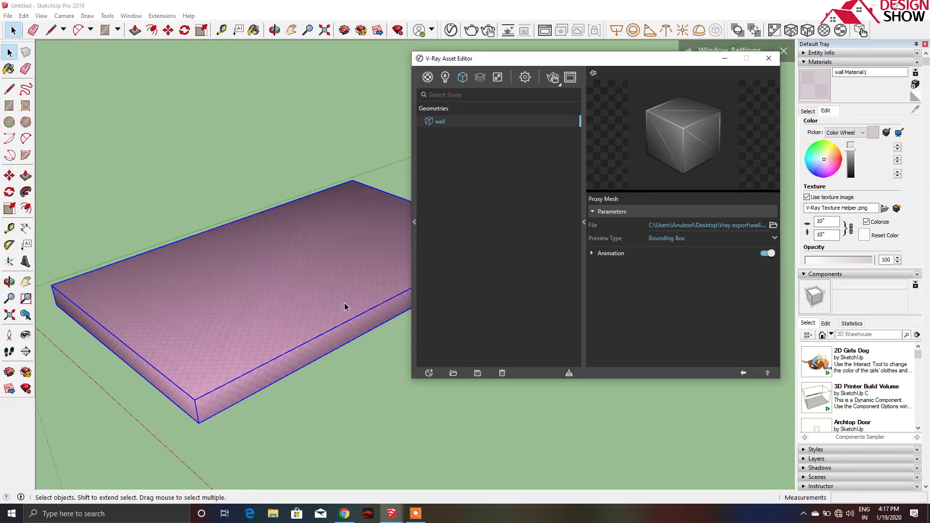
Orbit around the slab and switch the wall proxy's preview to Point (Origin).
middle_drag(339, 343, 280, 287)
middle_drag(328, 369, 344, 409)
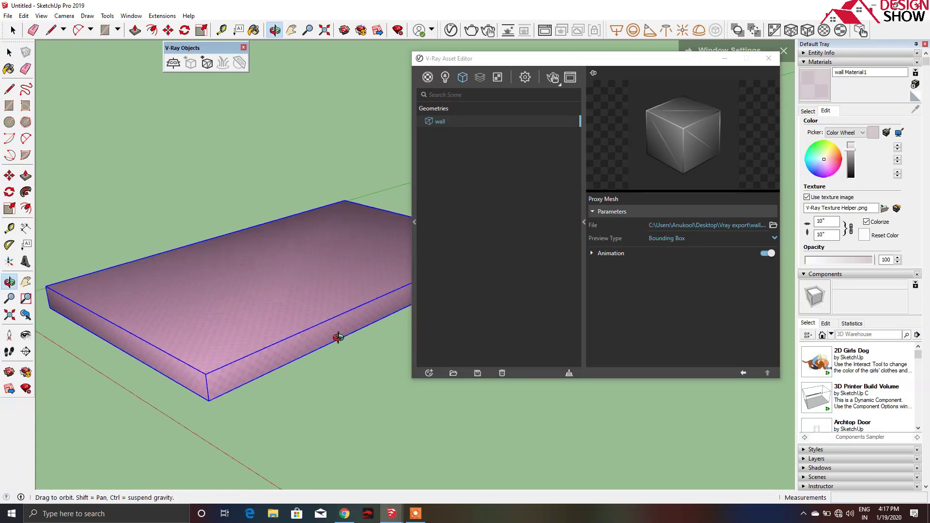
click(268, 324)
click(673, 245)
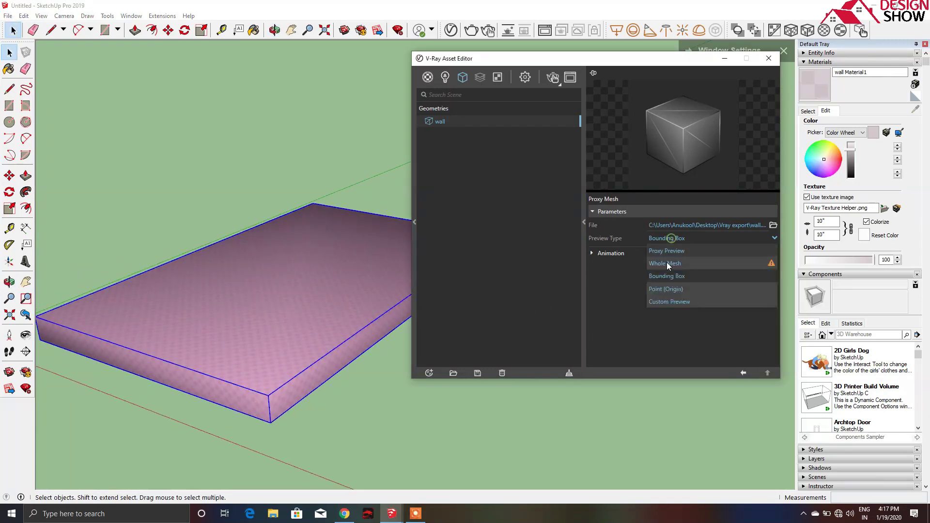
click(670, 286)
Try the Custom Preview display on the wall proxy, then return it to Point (Origin).
middle_drag(297, 376, 349, 402)
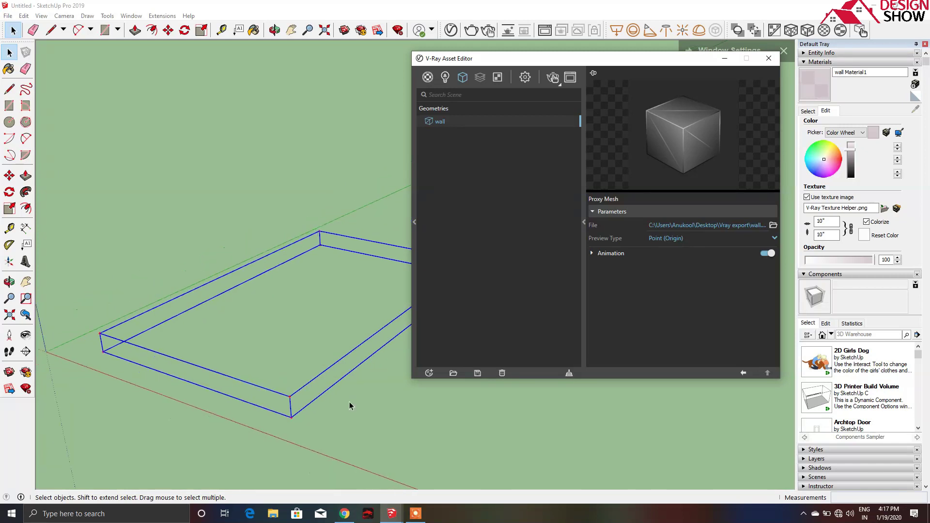
mouse_move(242, 398)
middle_down()
mouse_move(452, 322)
mouse_move(246, 357)
middle_up()
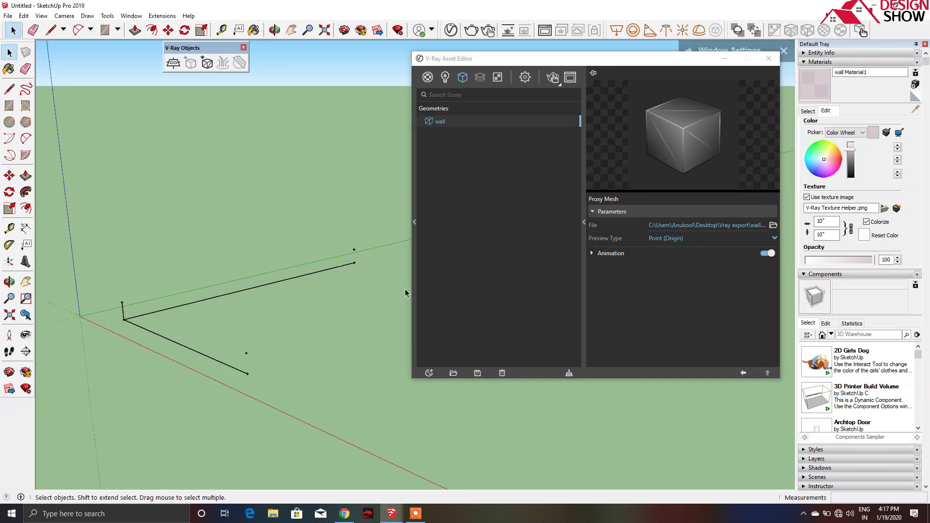
click(276, 244)
click(679, 239)
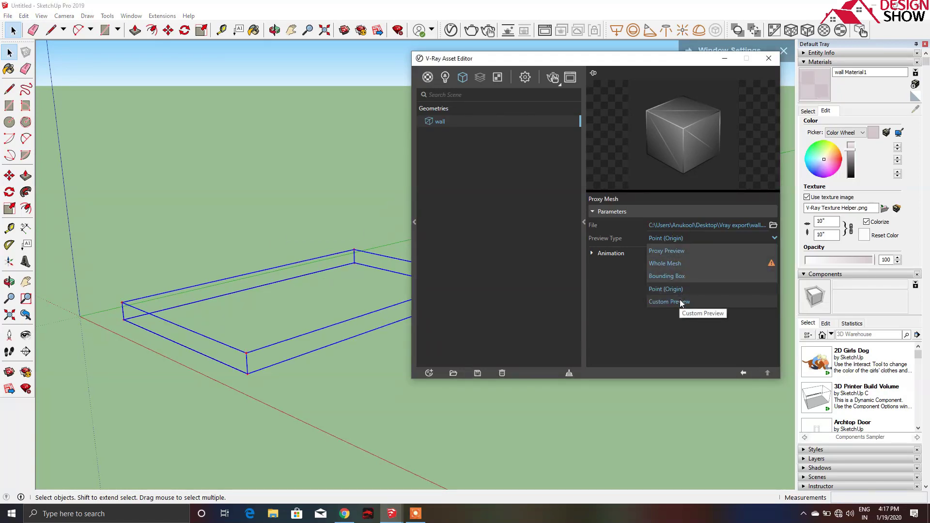
click(681, 302)
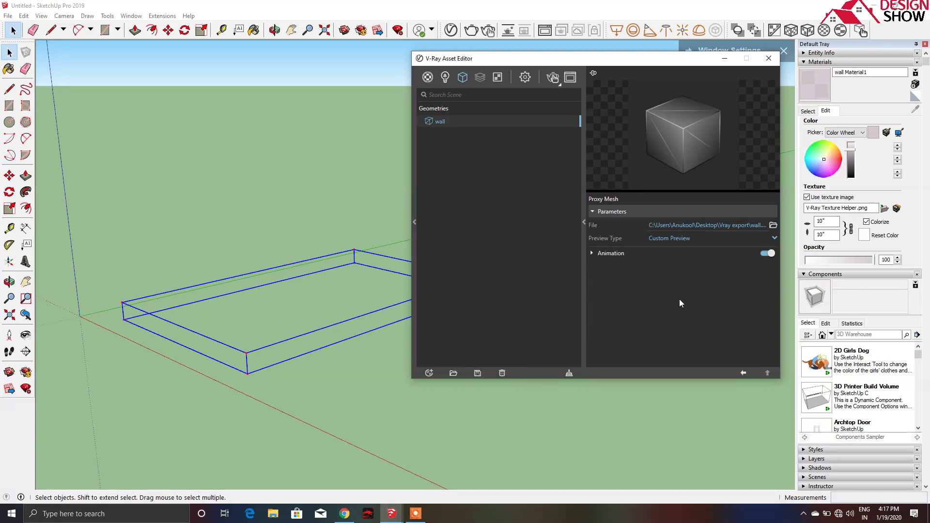
click(675, 242)
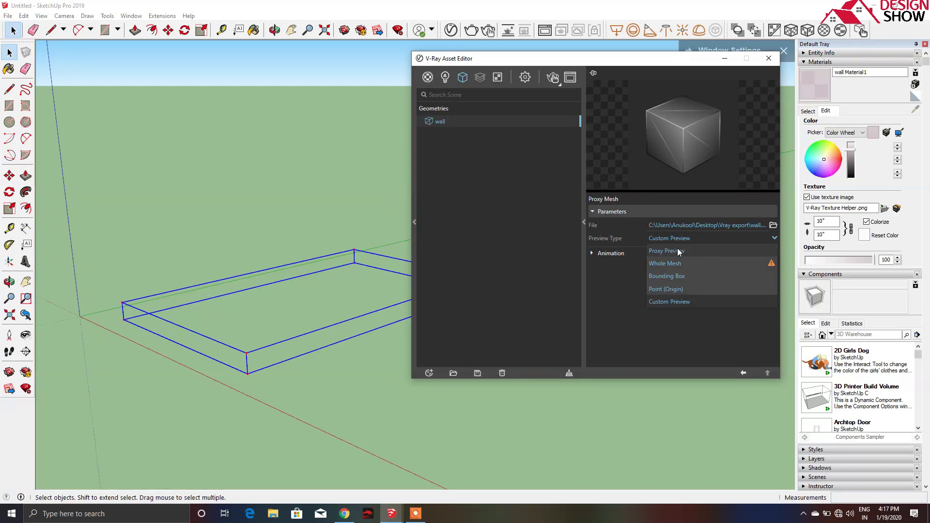
click(674, 287)
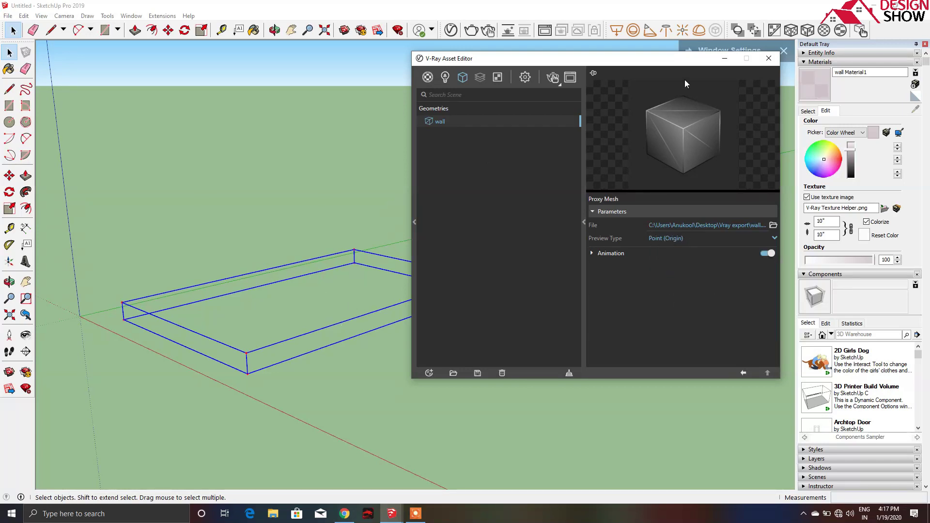
Render the Point (Origin) proxy to confirm the bricks, then close the render and Asset Editor.
click(554, 79)
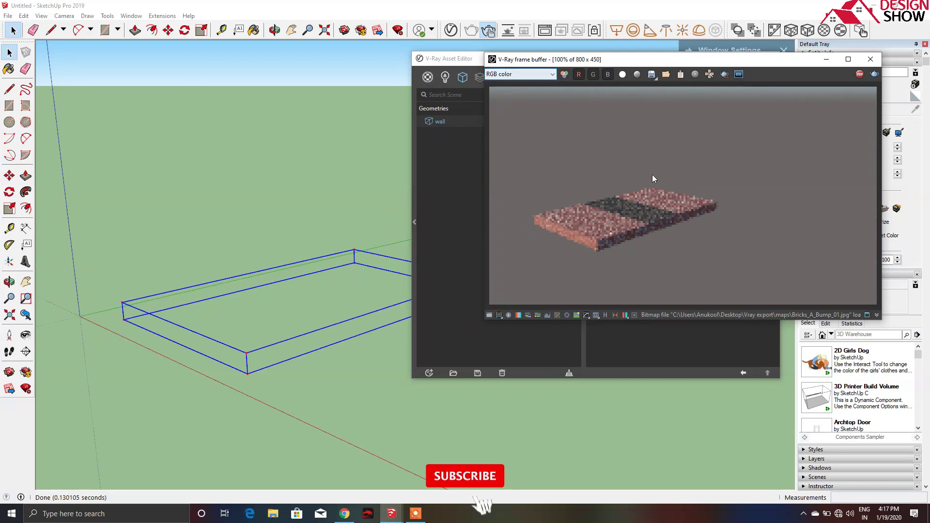
scroll(321, 316, up, 1)
scroll(320, 312, up, 1)
scroll(320, 312, up, 2)
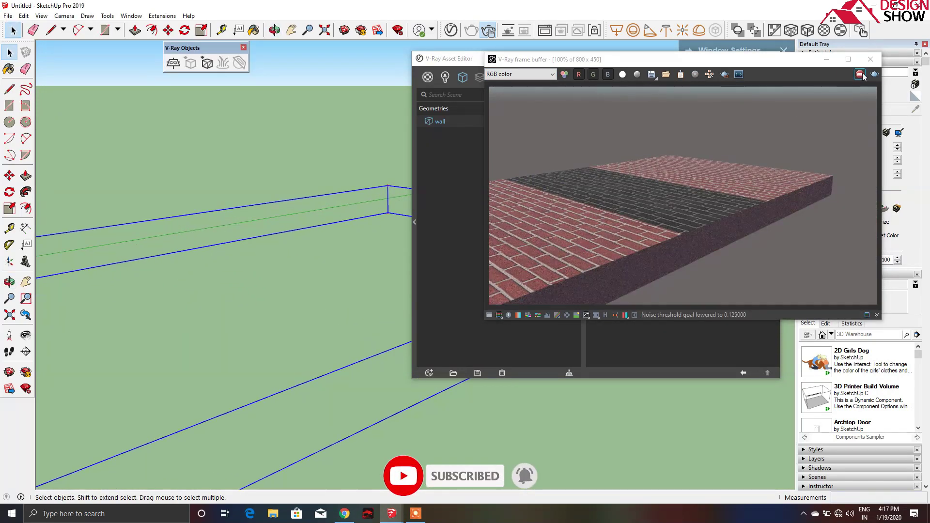
click(860, 73)
click(870, 59)
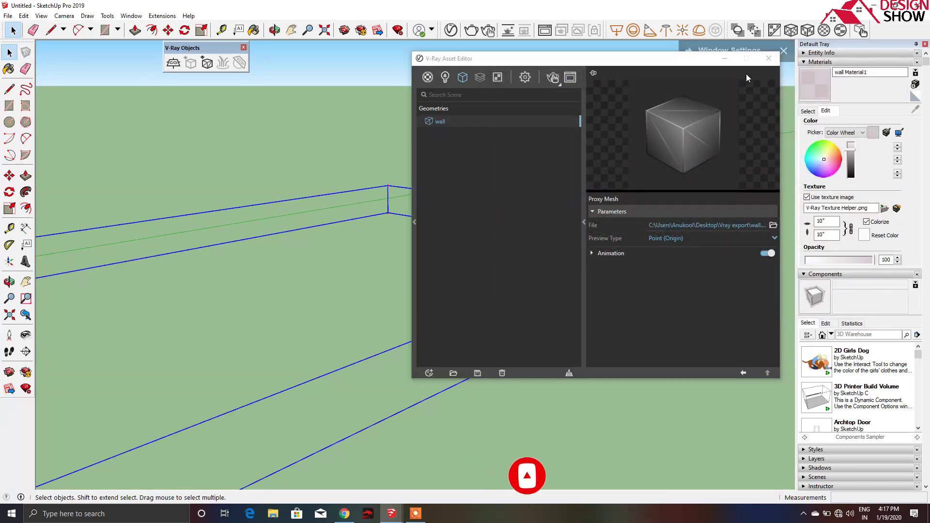
click(770, 59)
Orbit and zoom around the model to view the whole wall proxy slab.
scroll(387, 148, down, 1)
scroll(391, 151, down, 2)
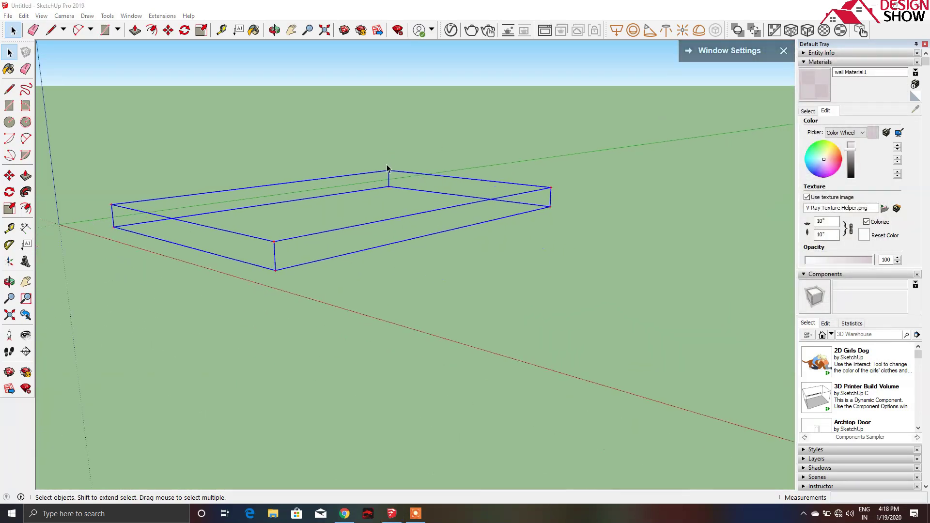
middle_drag(388, 160, 404, 253)
mouse_move(501, 263)
middle_down()
mouse_move(442, 218)
mouse_move(561, 263)
middle_up()
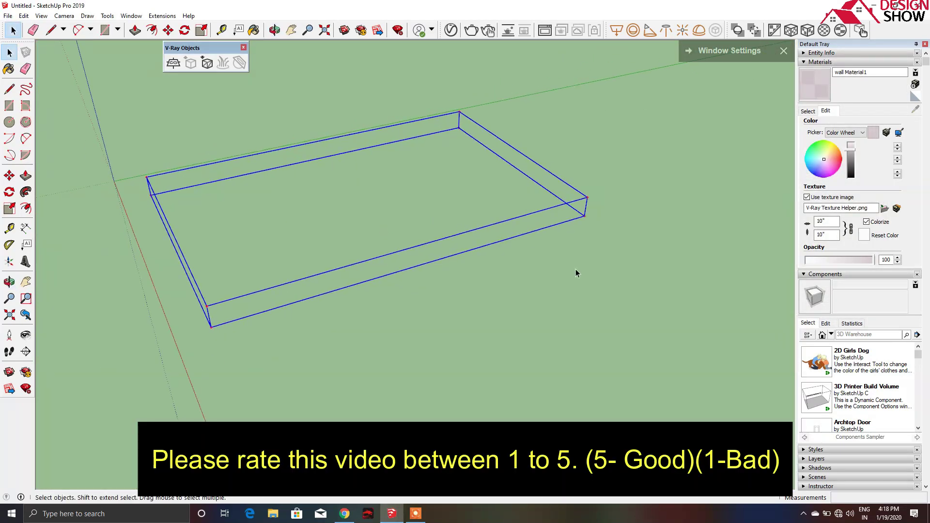
scroll(577, 273, up, 3)
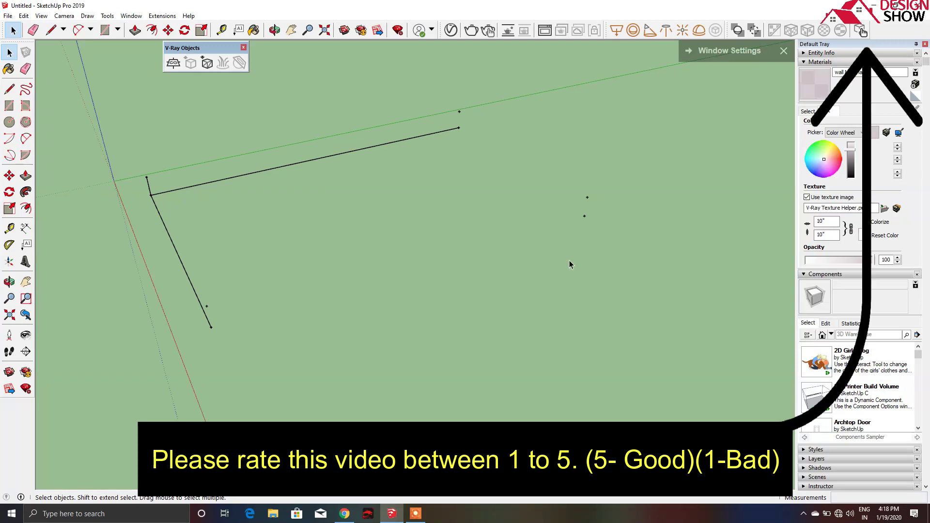